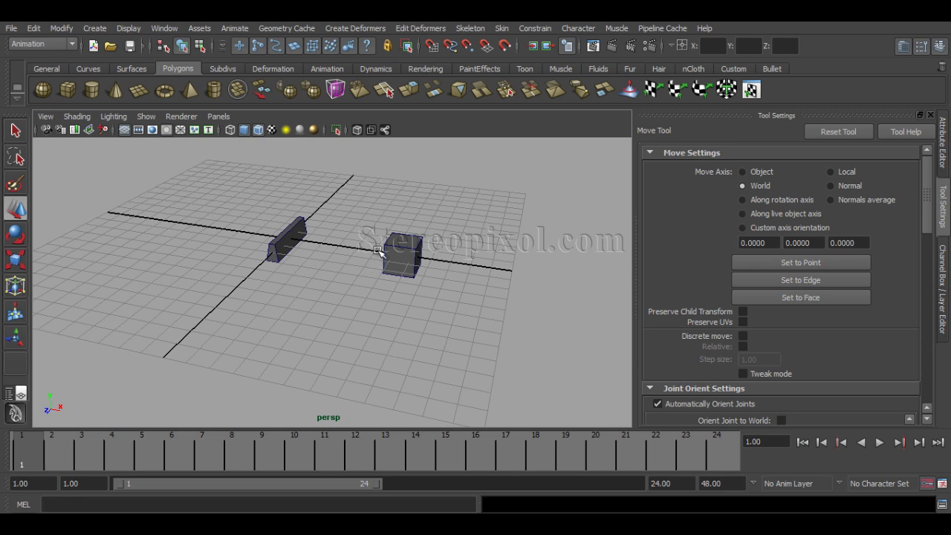
# - Try moving the cube and rotating the wall block, undoing both changes
pyautogui.click(424, 281)
pyautogui.moveTo(424, 291); pyautogui.dragTo(391, 313, button='middle')
pyautogui.hotkey('ctrl', 'z')
pyautogui.click(292, 238)
pyautogui.press('e')
pyautogui.moveTo(323, 257); pyautogui.dragTo(284, 267)
pyautogui.hotkey('ctrl', 'z')
# - Re-frame the view and reselect the wall block with the Move tool active
pyautogui.click(372, 308)
pyautogui.keyDown('alt'); pyautogui.moveTo(371, 308); pyautogui.dragTo(286, 340); pyautogui.keyUp('alt')
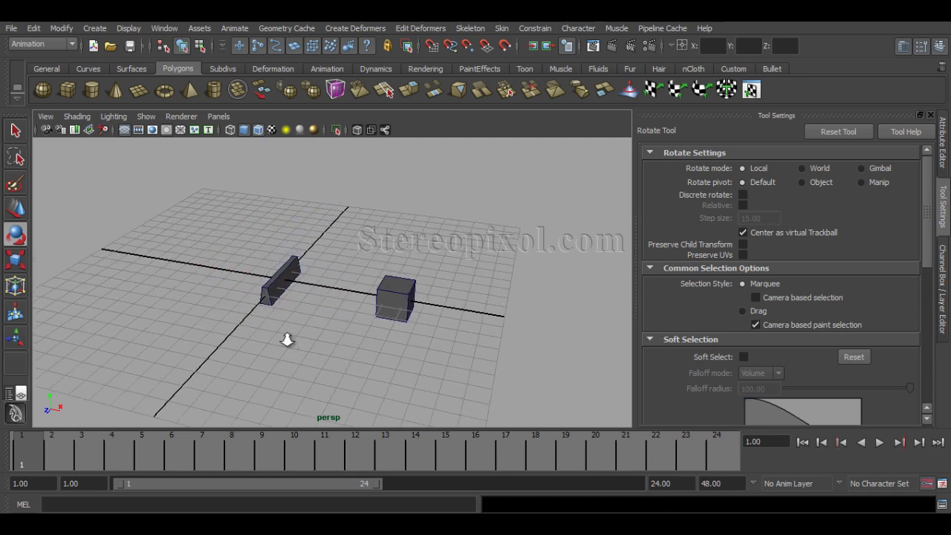
pyautogui.keyDown('alt'); pyautogui.moveTo(287, 339); pyautogui.dragTo(383, 362, button='right'); pyautogui.keyUp('alt')
pyautogui.moveTo(244, 240); pyautogui.dragTo(289, 310)
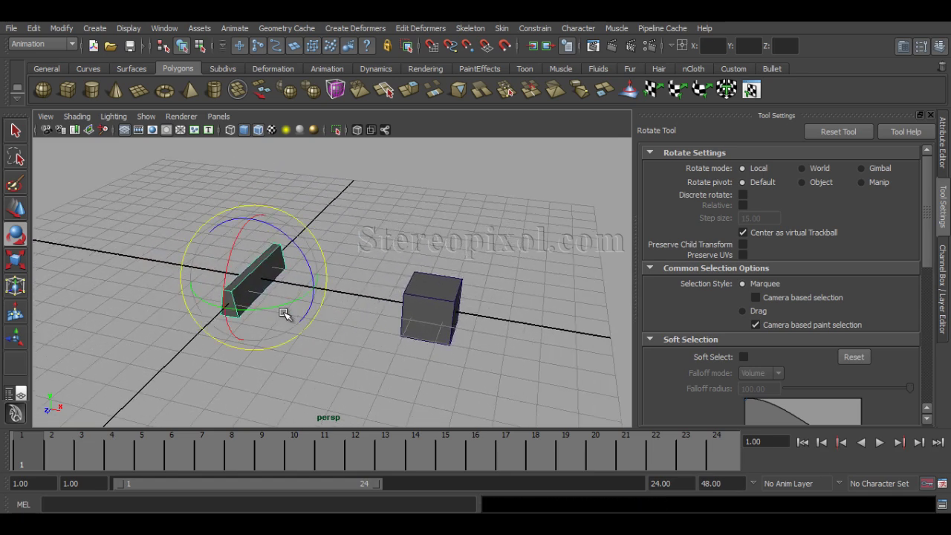
pyautogui.moveTo(400, 278); pyautogui.dragTo(469, 381)
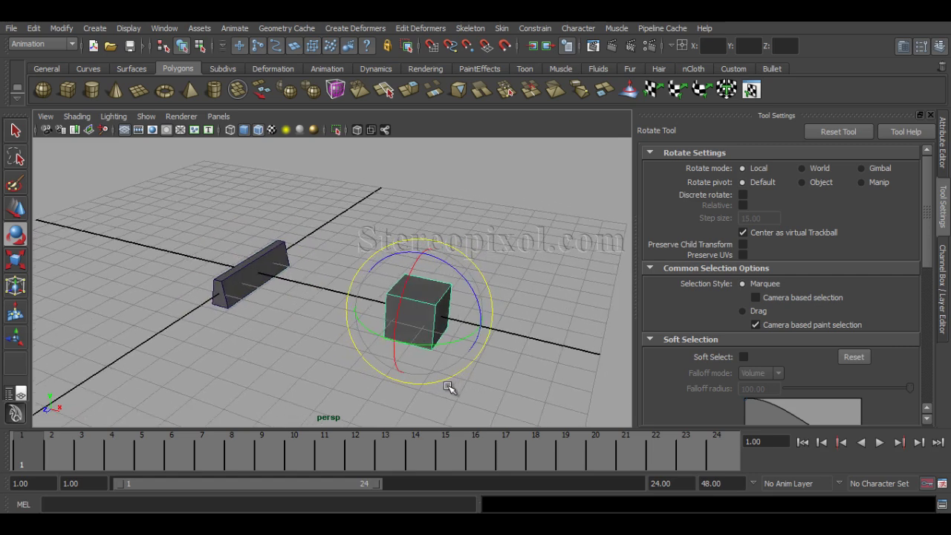
pyautogui.press('w')
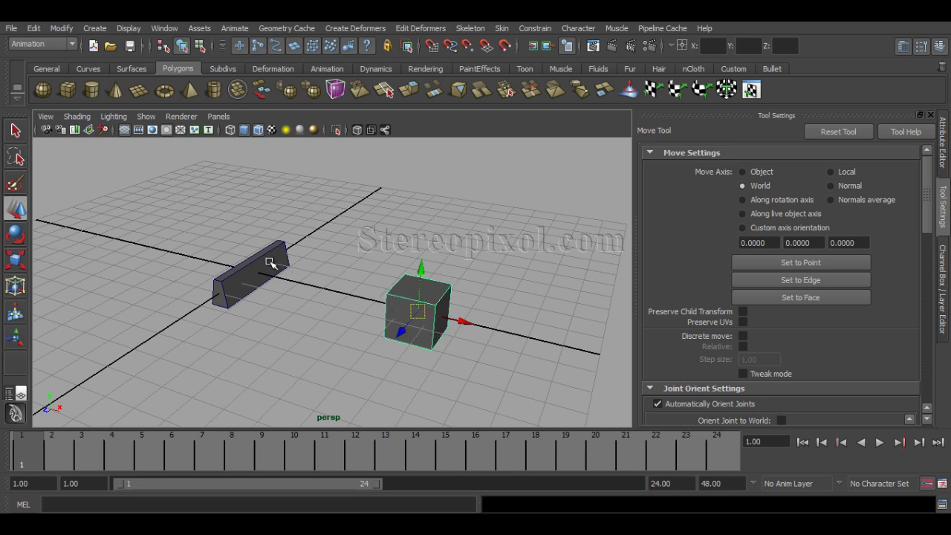
pyautogui.click(270, 263)
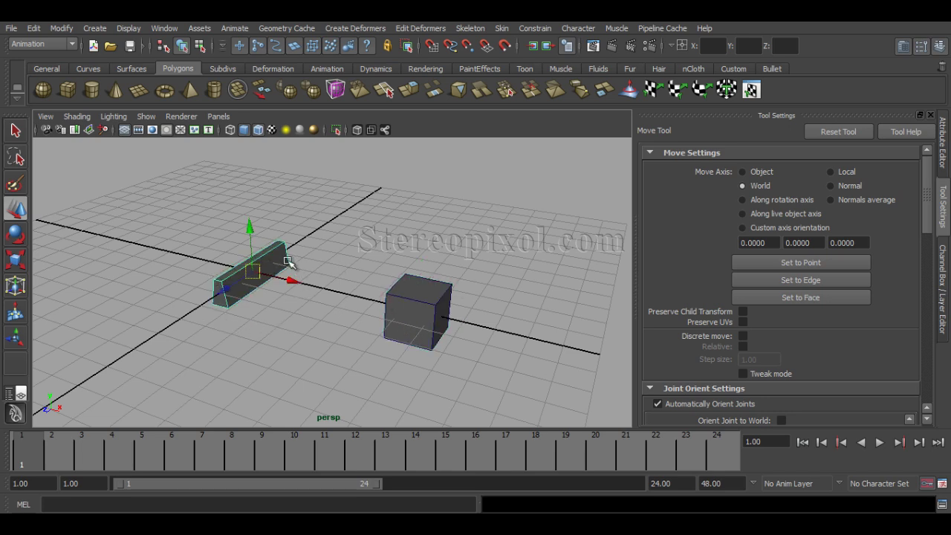
pyautogui.keyDown('alt'); pyautogui.moveTo(245, 304); pyautogui.dragTo(333, 319); pyautogui.keyUp('alt')
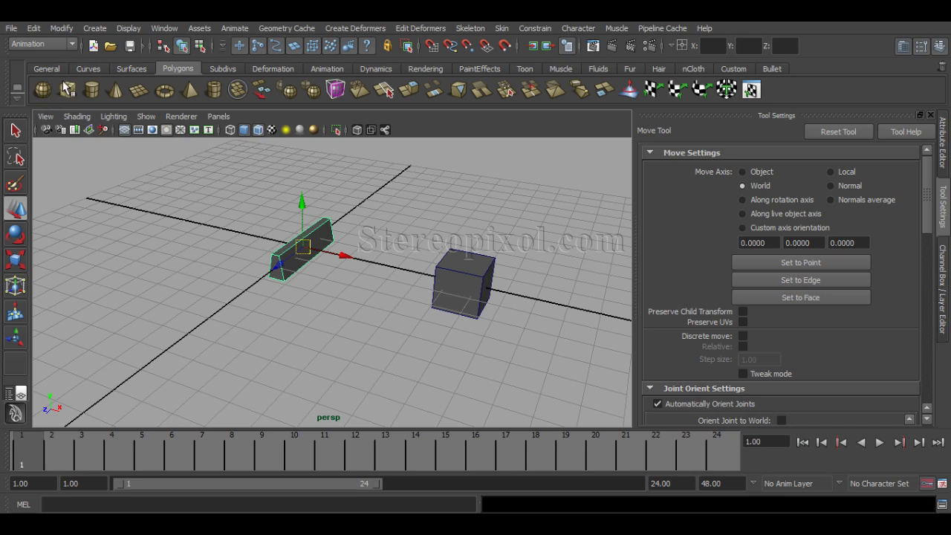
# - Add a polygon sphere at the lower left and a second cube at the front right
pyautogui.click(43, 90)
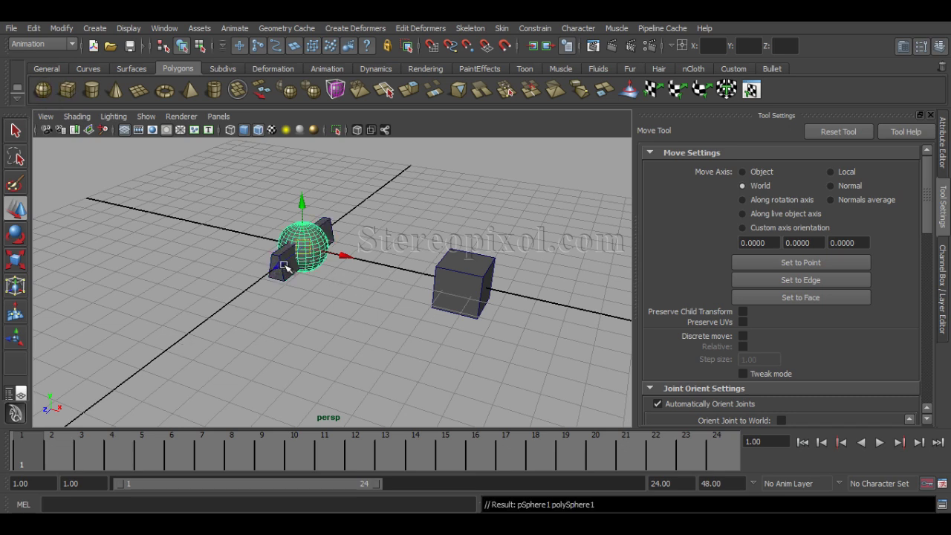
pyautogui.moveTo(277, 265); pyautogui.dragTo(148, 350)
pyautogui.keyDown('alt'); pyautogui.moveTo(246, 365); pyautogui.dragTo(119, 102); pyautogui.keyUp('alt')
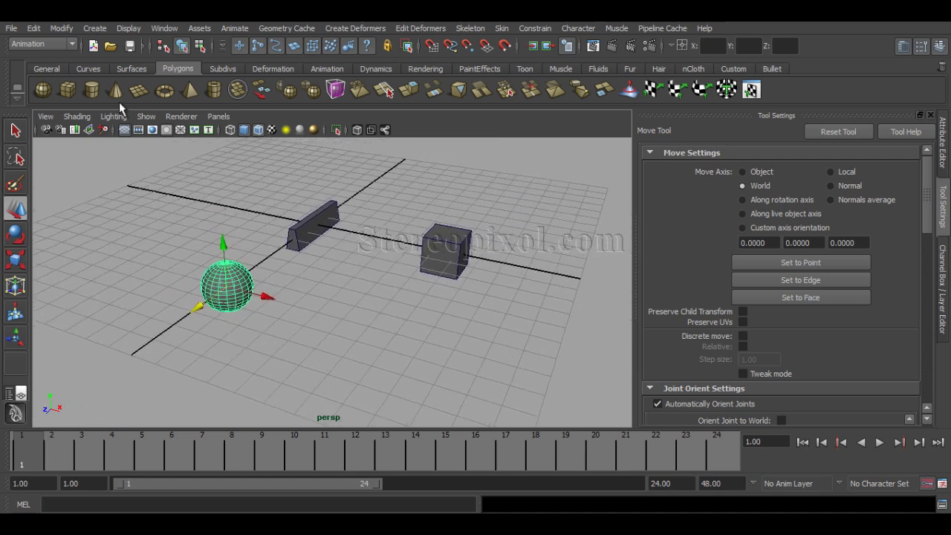
pyautogui.click(68, 90)
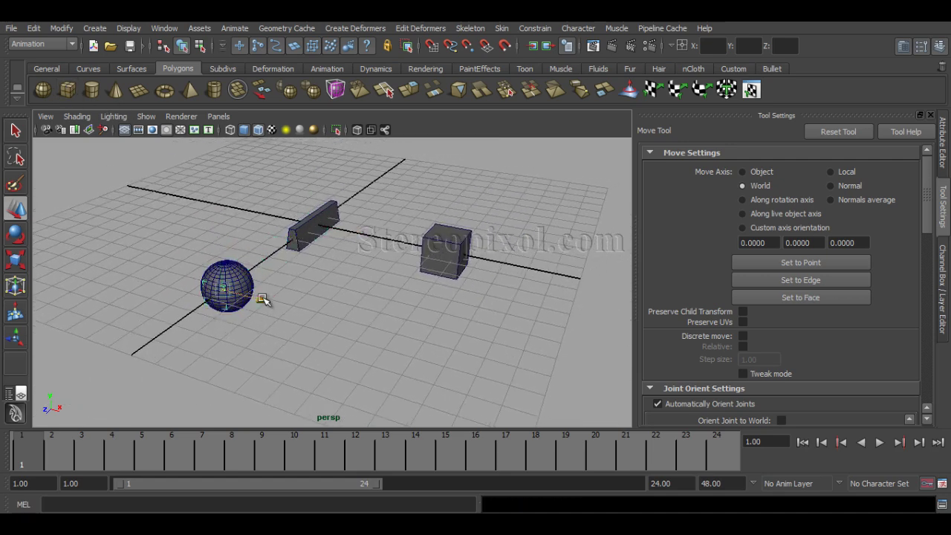
pyautogui.moveTo(265, 297); pyautogui.dragTo(436, 339)
pyautogui.keyDown('alt'); pyautogui.moveTo(334, 384); pyautogui.dragTo(352, 357); pyautogui.keyUp('alt')
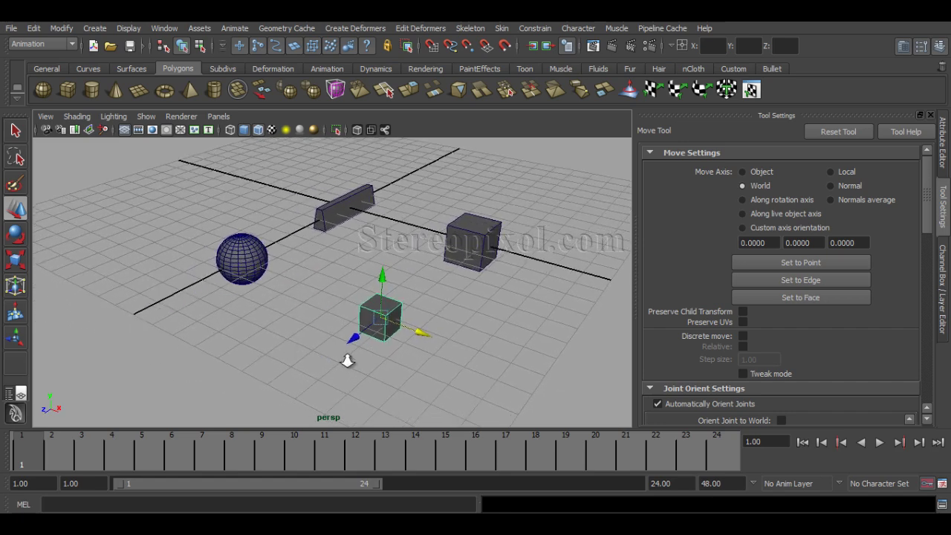
pyautogui.scroll(3, 319, 356)
pyautogui.keyDown('alt'); pyautogui.moveTo(293, 353); pyautogui.dragTo(305, 352); pyautogui.keyUp('alt')
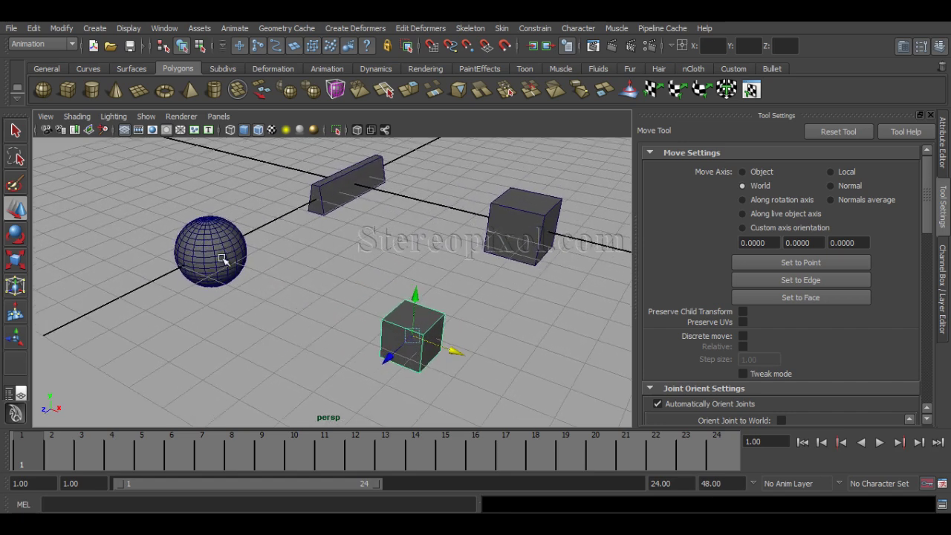
# - Select the small cube, then add the sphere to the selection
pyautogui.click(369, 326)
pyautogui.click(437, 356)
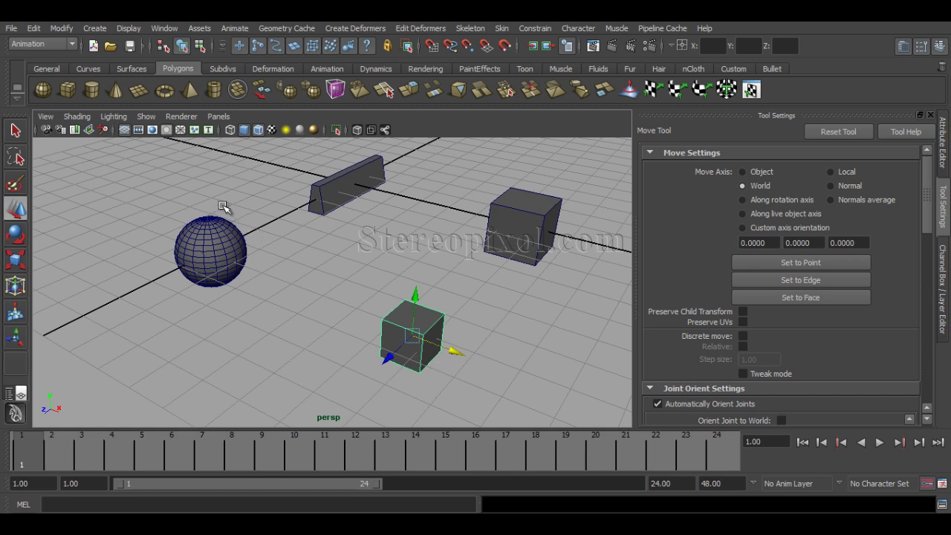
pyautogui.click(233, 256)
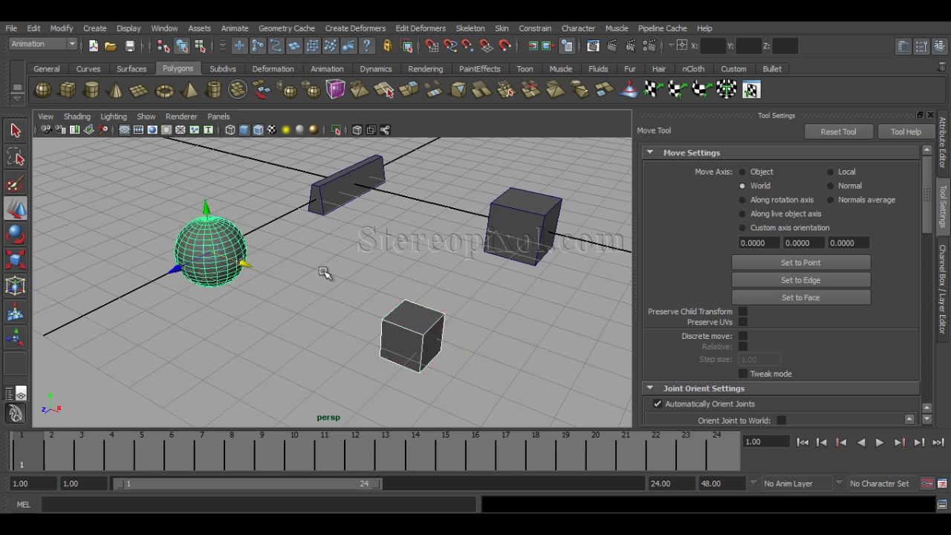
# - Open the Constrain > Aim option box, set the dialog aside, and Reset Settings
pyautogui.click(525, 29)
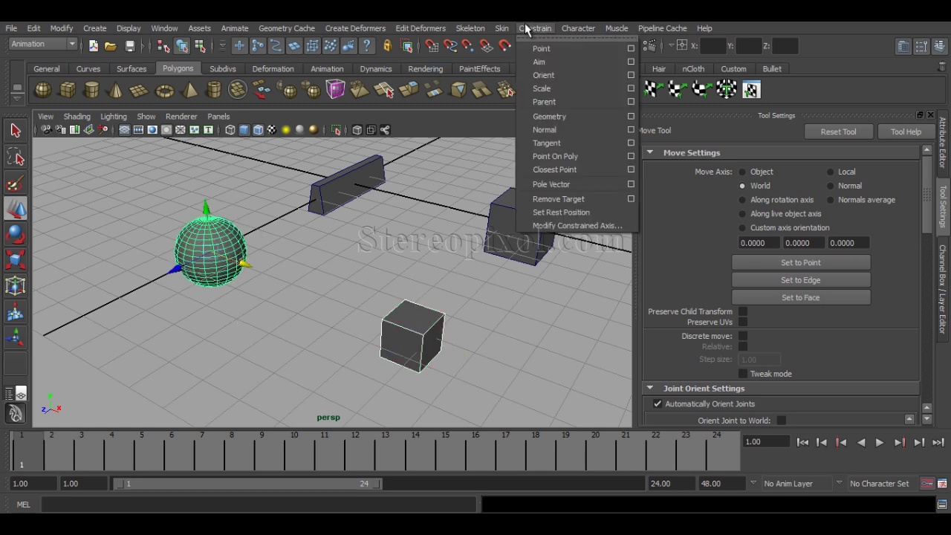
pyautogui.click(628, 61)
pyautogui.moveTo(577, 127); pyautogui.dragTo(675, 103)
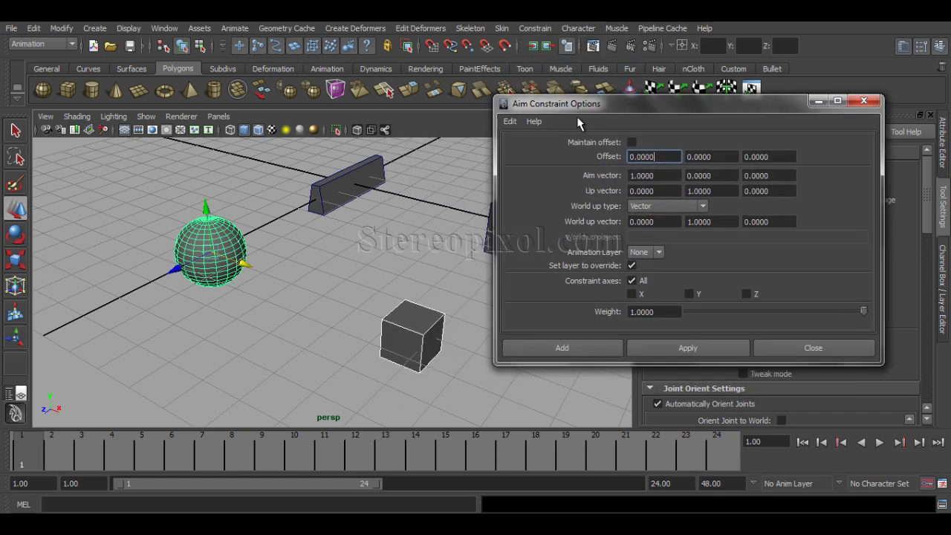
pyautogui.click(509, 122)
pyautogui.click(541, 148)
# - Reset the aim settings again and aim-constrain the sphere to the small cube
pyautogui.click(511, 122)
pyautogui.click(525, 147)
pyautogui.click(583, 349)
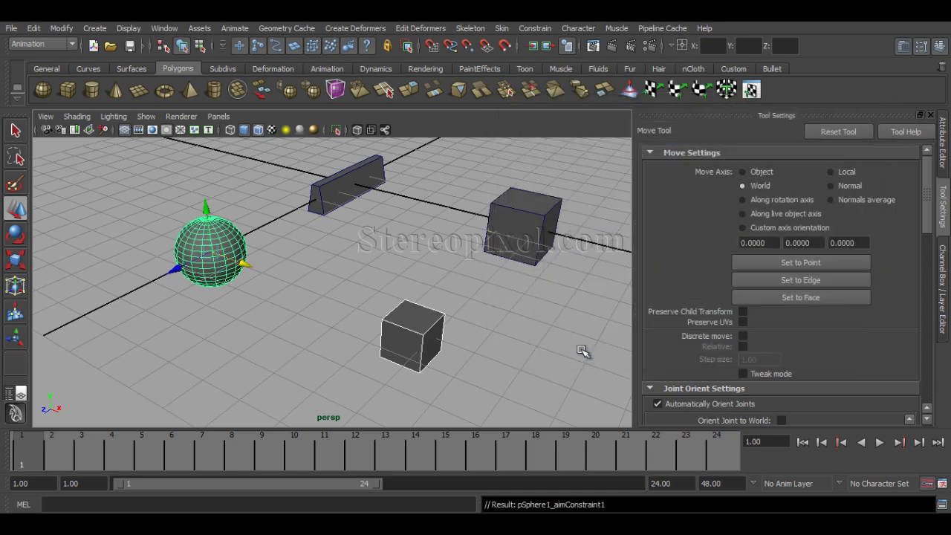
# - Test the sphere's aiming by moving the small cube forward and up, undoing each move
pyautogui.click(411, 370)
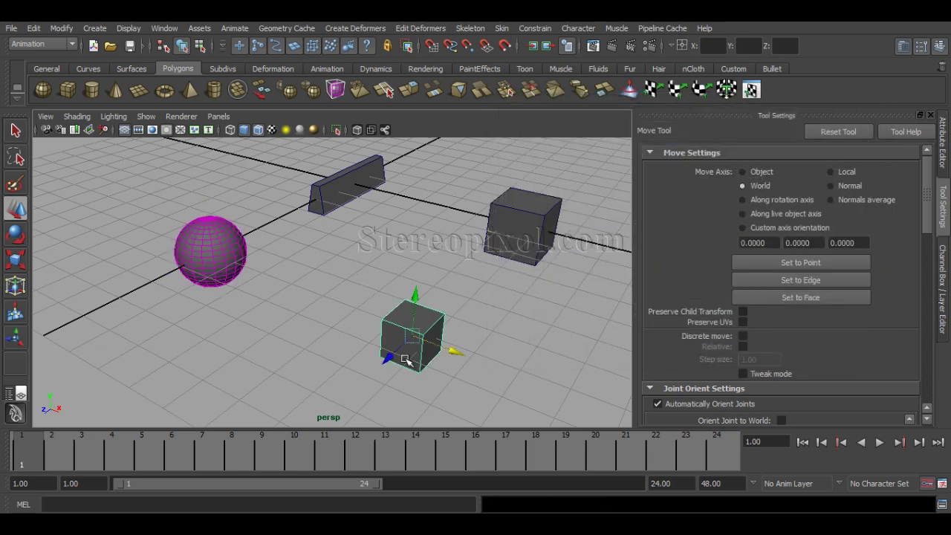
pyautogui.moveTo(388, 359); pyautogui.dragTo(315, 389)
pyautogui.hotkey('ctrl', 'z')
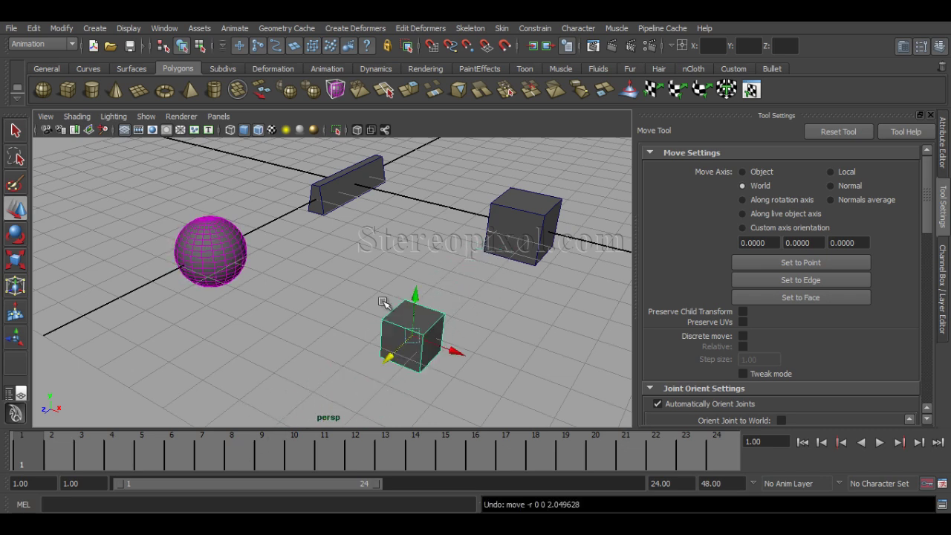
pyautogui.moveTo(418, 306); pyautogui.dragTo(439, 253)
pyautogui.hotkey('ctrl', 'z')
# - Reselect the sphere after briefly selecting the wall block
pyautogui.click(236, 263)
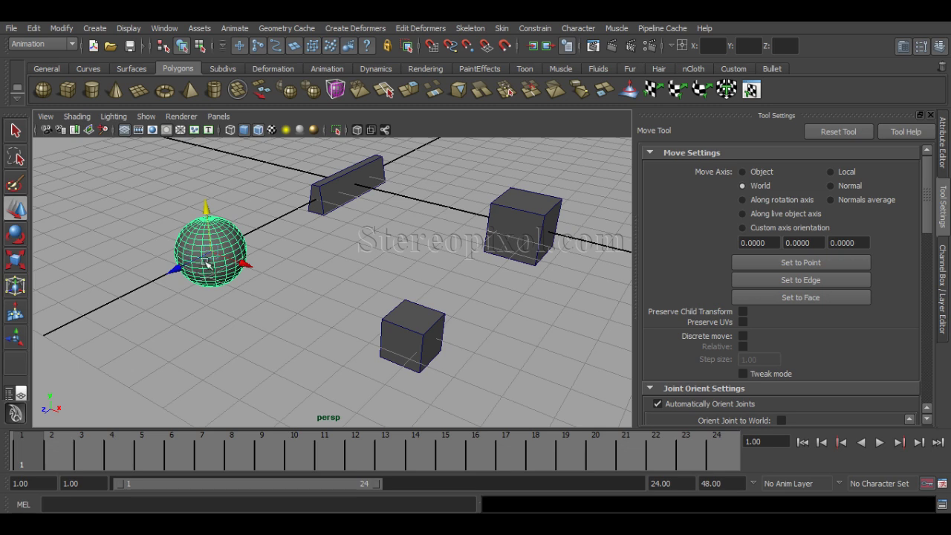
pyautogui.click(245, 324)
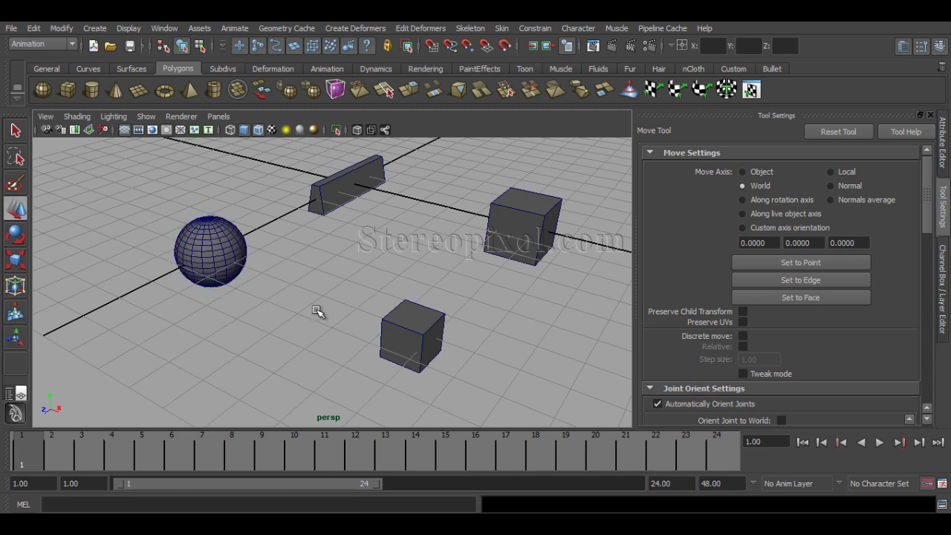
pyautogui.moveTo(297, 162); pyautogui.dragTo(333, 205)
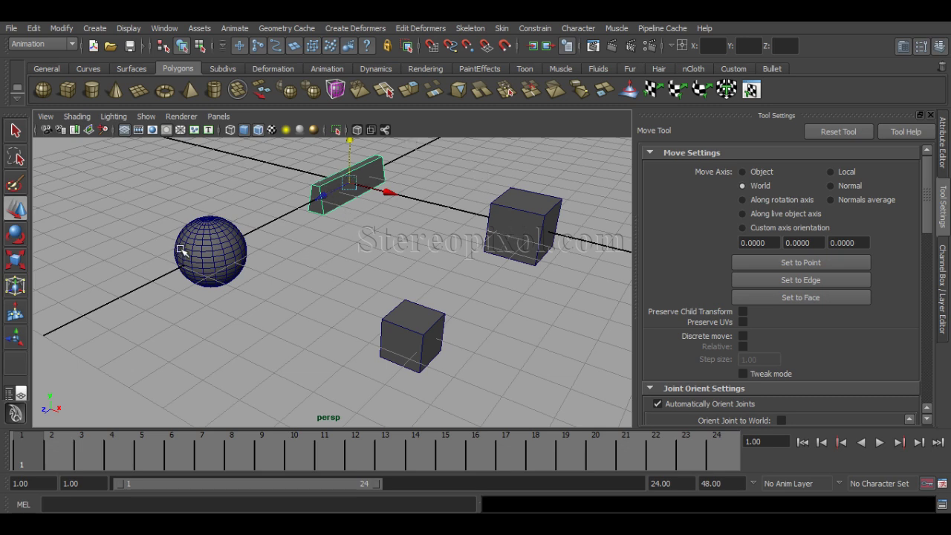
pyautogui.click(191, 217)
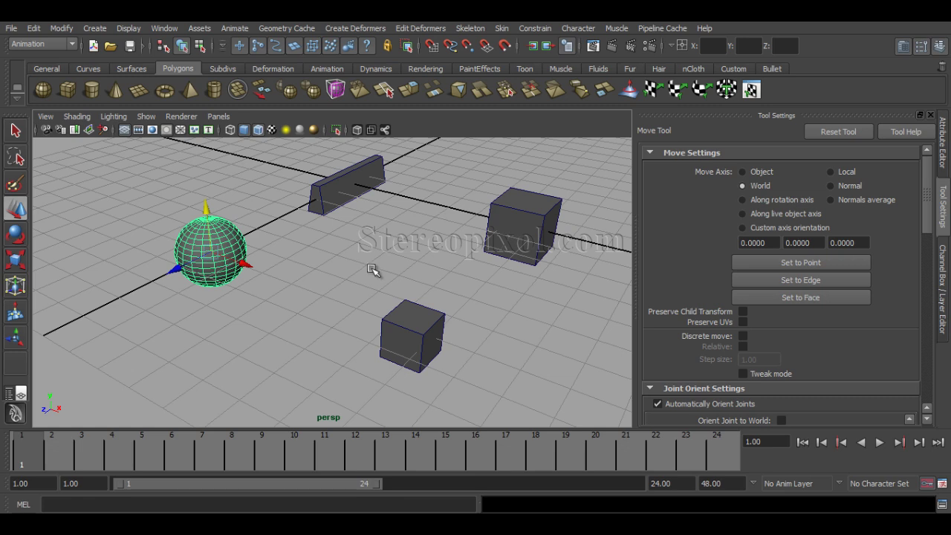
pyautogui.click(283, 291)
pyautogui.click(199, 220)
# - Move the small cube left and up to test aiming, undo, then delete sphere and cube
pyautogui.click(418, 352)
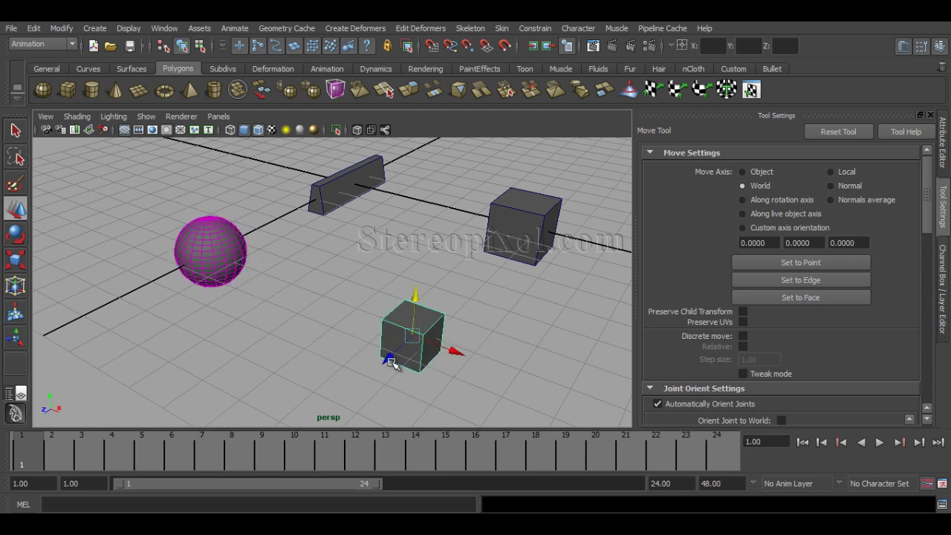
pyautogui.moveTo(392, 362); pyautogui.dragTo(335, 365)
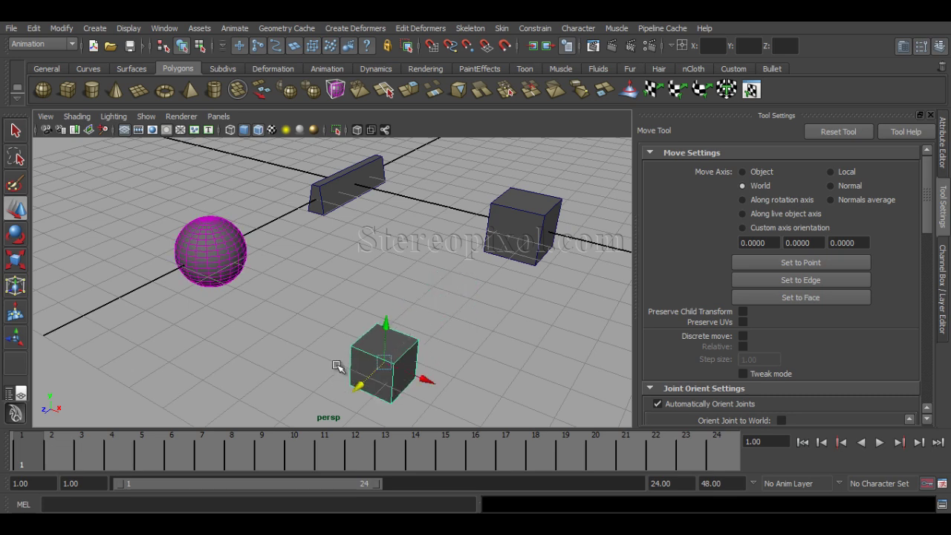
pyautogui.moveTo(383, 364); pyautogui.dragTo(309, 237)
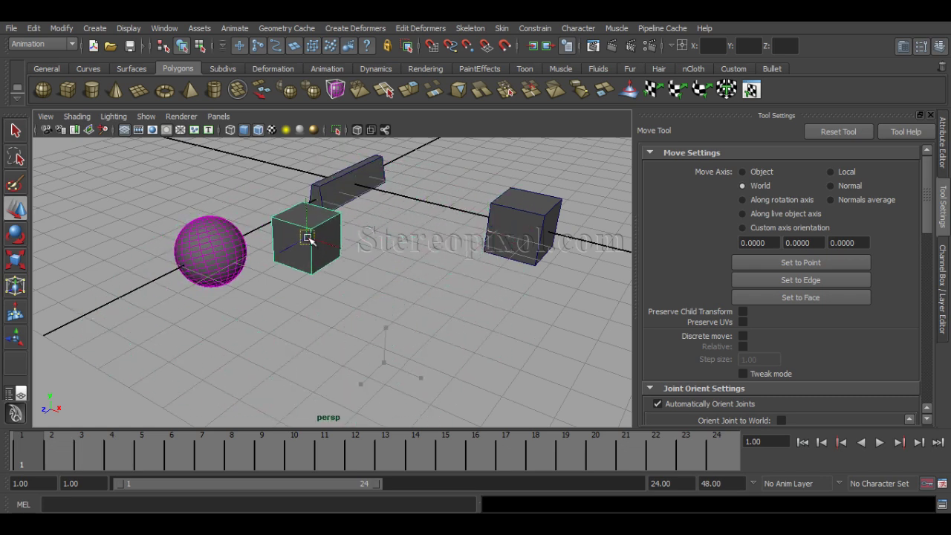
pyautogui.hotkey('ctrl', 'z')
pyautogui.hotkey('ctrl', 'z')
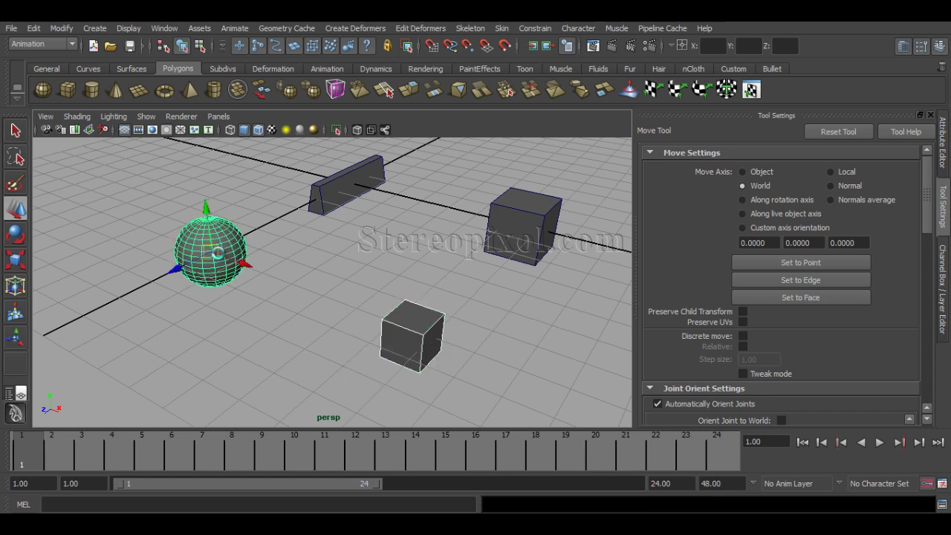
pyautogui.press('Delete')
# - Select the cube as aim target, then add the wall block to the selection
pyautogui.keyDown('alt'); pyautogui.moveTo(448, 198); pyautogui.dragTo(329, 312); pyautogui.keyUp('alt')
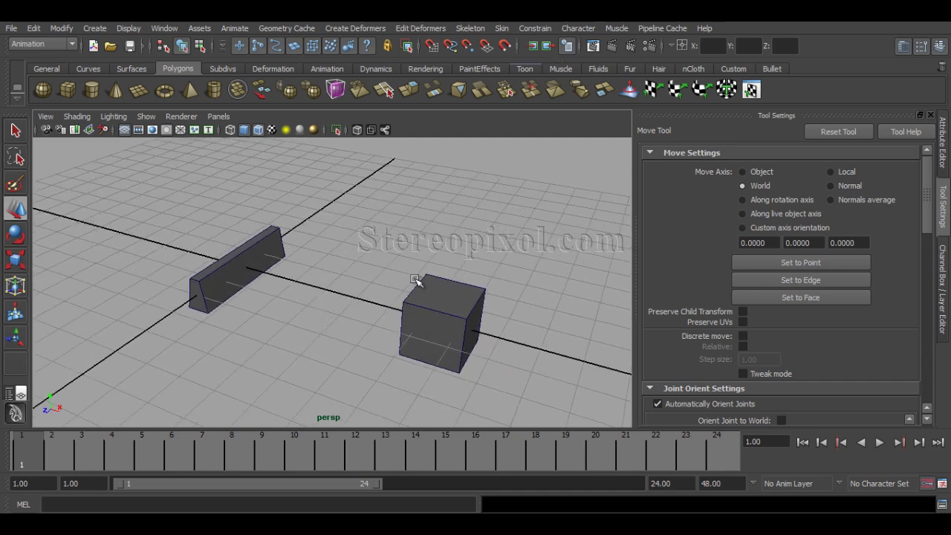
pyautogui.click(444, 340)
pyautogui.click(245, 266)
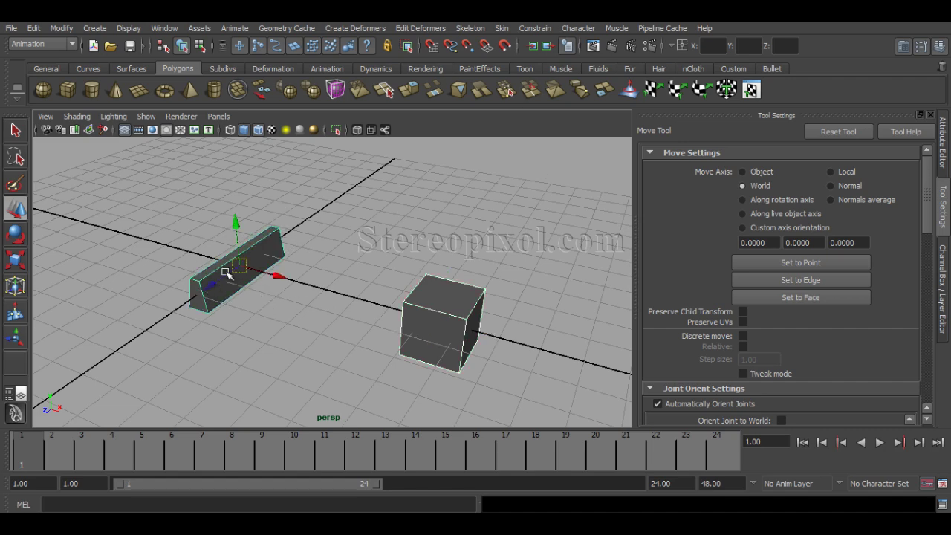
pyautogui.keyDown('alt'); pyautogui.moveTo(265, 317); pyautogui.dragTo(249, 306); pyautogui.keyUp('alt')
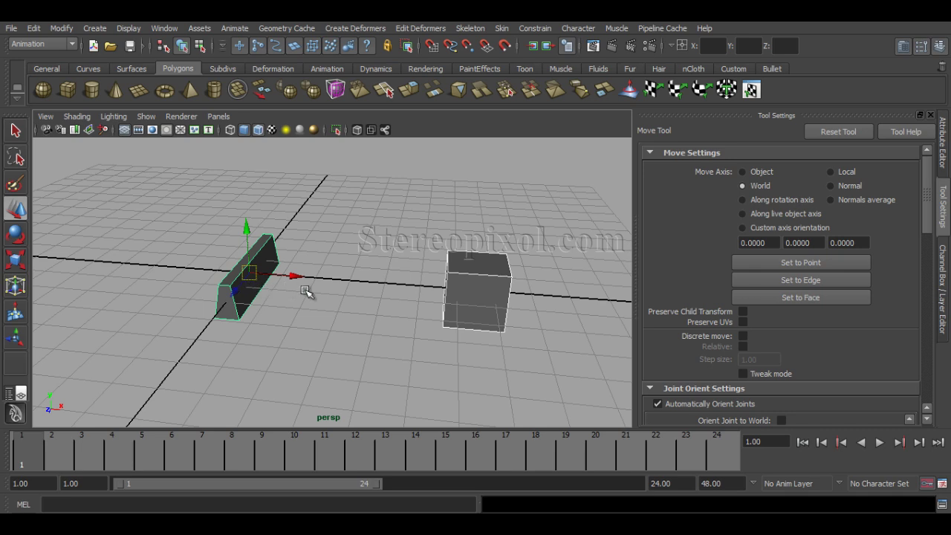
# - Apply an aim constraint from the Aim options, making the wall block aim at the cube
pyautogui.click(547, 30)
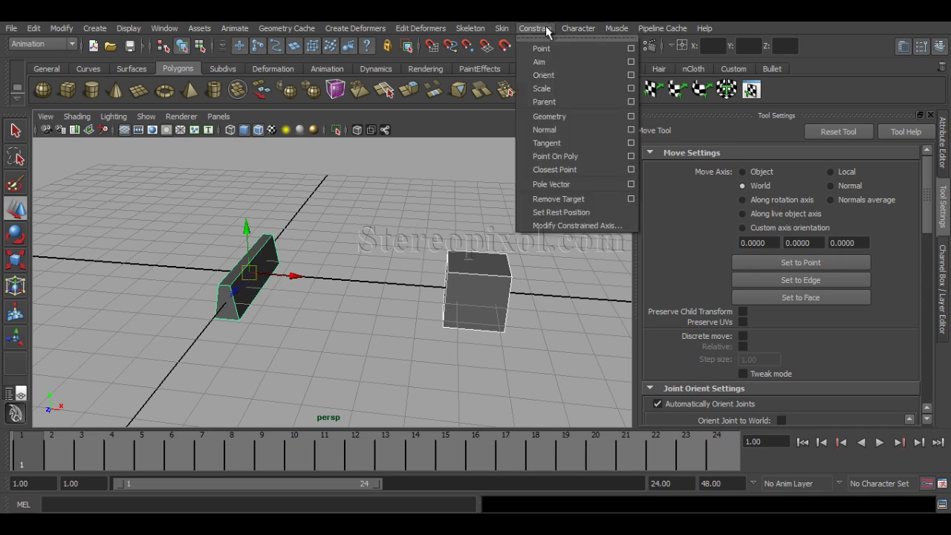
pyautogui.click(631, 62)
pyautogui.moveTo(674, 104); pyautogui.dragTo(765, 83)
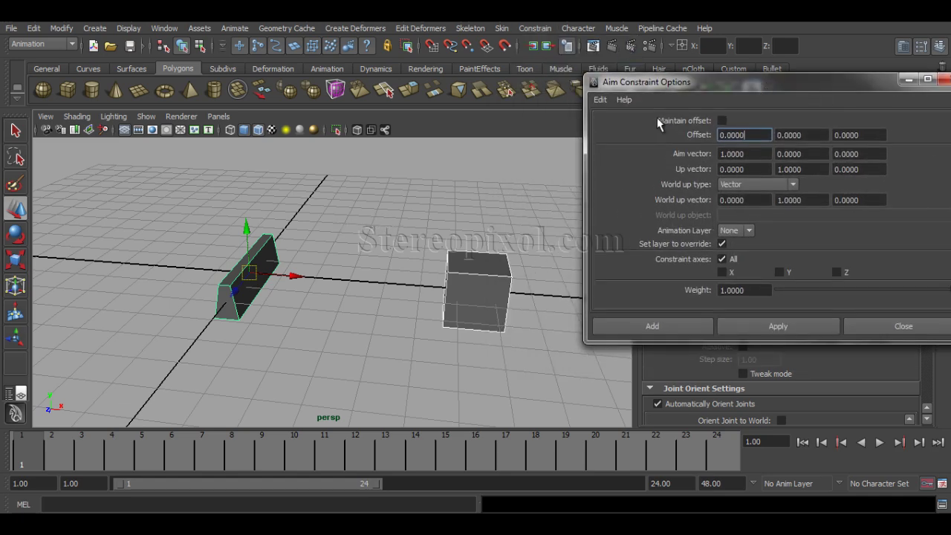
pyautogui.keyDown('alt'); pyautogui.moveTo(433, 269); pyautogui.dragTo(405, 277); pyautogui.keyUp('alt')
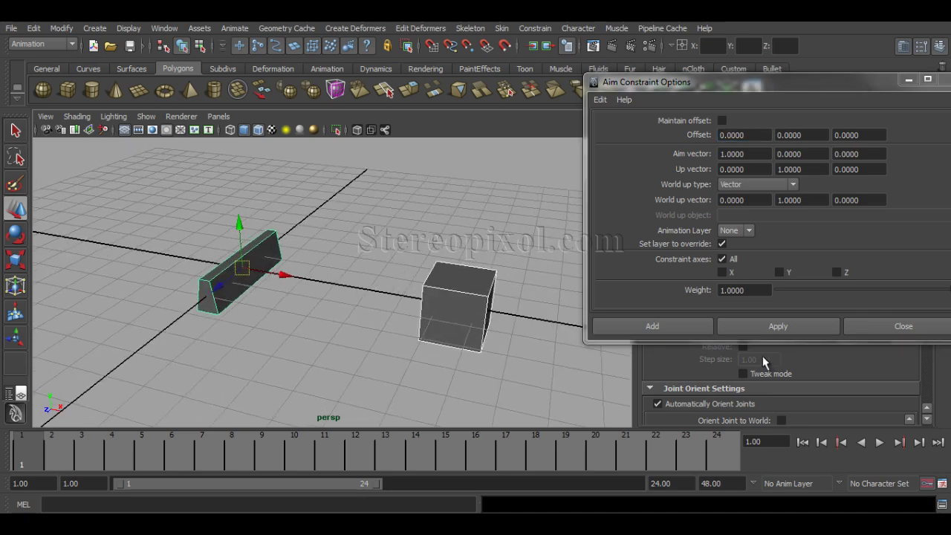
pyautogui.click(767, 336)
# - Slide the cube to test the block's aiming, then undo back to before the constraint
pyautogui.click(388, 218)
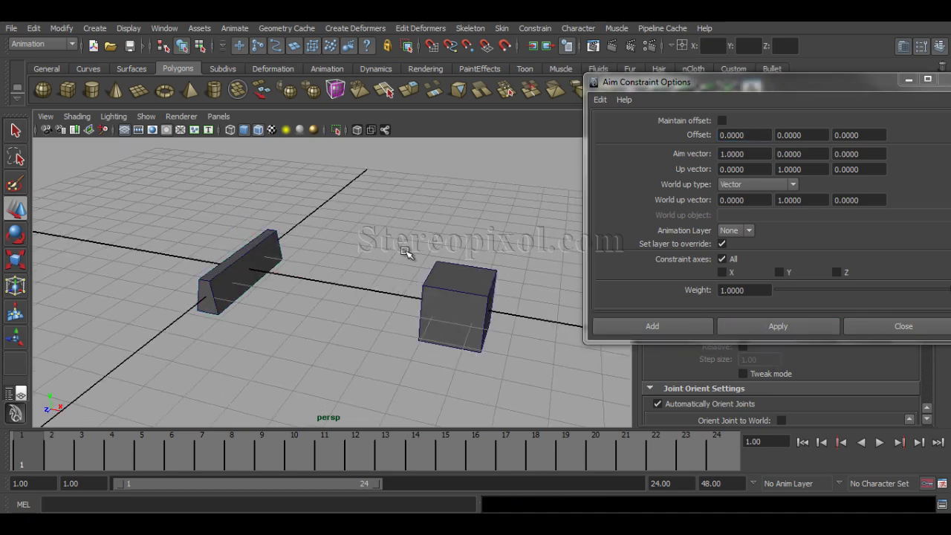
pyautogui.click(445, 320)
pyautogui.keyDown('alt'); pyautogui.moveTo(452, 324); pyautogui.dragTo(379, 327); pyautogui.keyUp('alt')
pyautogui.moveTo(401, 343); pyautogui.dragTo(254, 366, button='middle')
pyautogui.hotkey('ctrl', 'z')
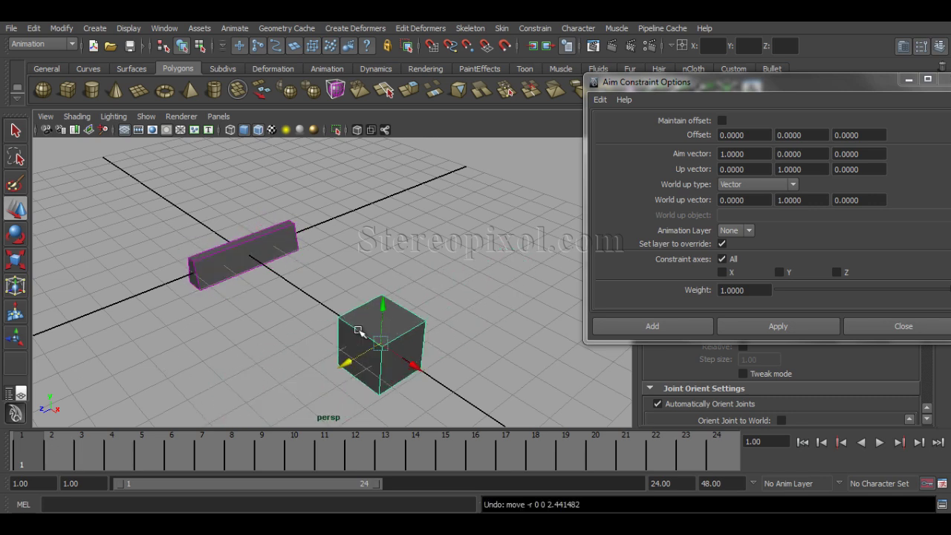
pyautogui.moveTo(363, 265)
pyautogui.keyDown('alt'); pyautogui.mouseDown()
pyautogui.moveTo(382, 260)
pyautogui.moveTo(357, 273)
pyautogui.mouseUp(); pyautogui.keyUp('alt')
pyautogui.hotkey('ctrl', 'z')
pyautogui.hotkey('ctrl', 'z')
# - Reselect the wall block and orbit to view it side-on
pyautogui.keyDown('alt'); pyautogui.moveTo(380, 238); pyautogui.dragTo(439, 240); pyautogui.keyUp('alt')
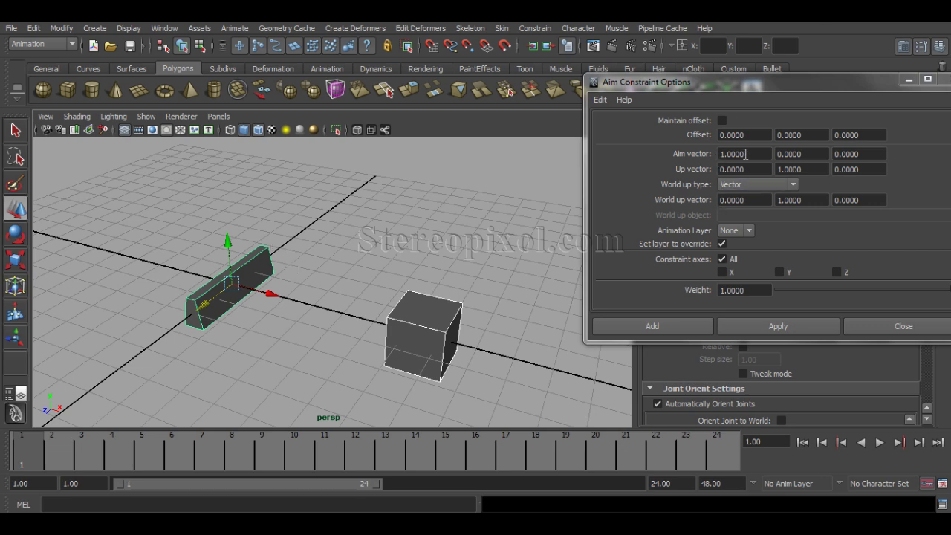
pyautogui.keyDown('alt'); pyautogui.moveTo(286, 214); pyautogui.dragTo(335, 288); pyautogui.keyUp('alt')
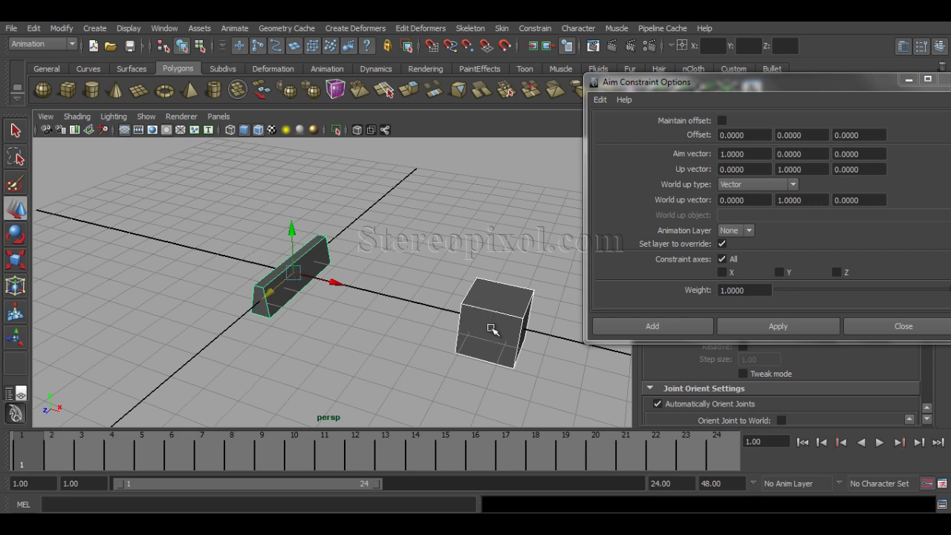
pyautogui.click(223, 247)
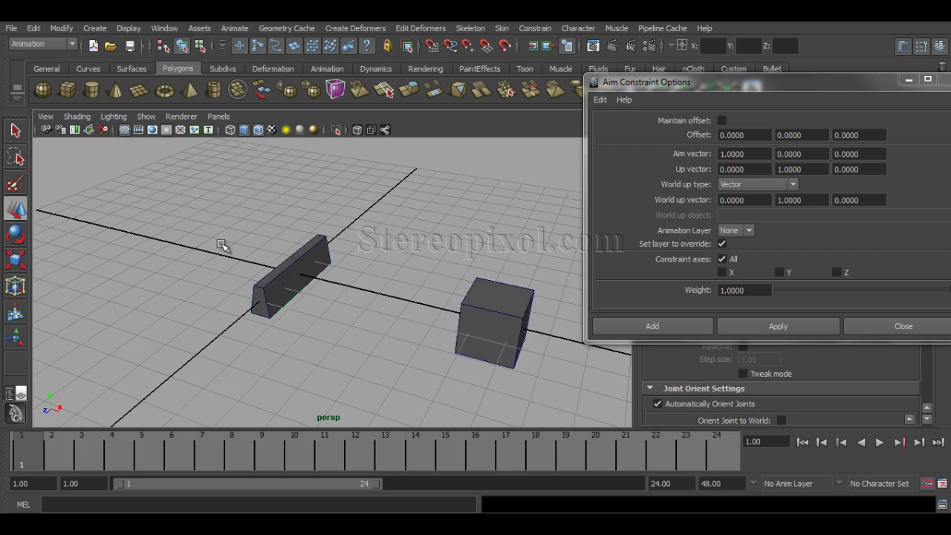
pyautogui.moveTo(223, 248); pyautogui.dragTo(301, 309)
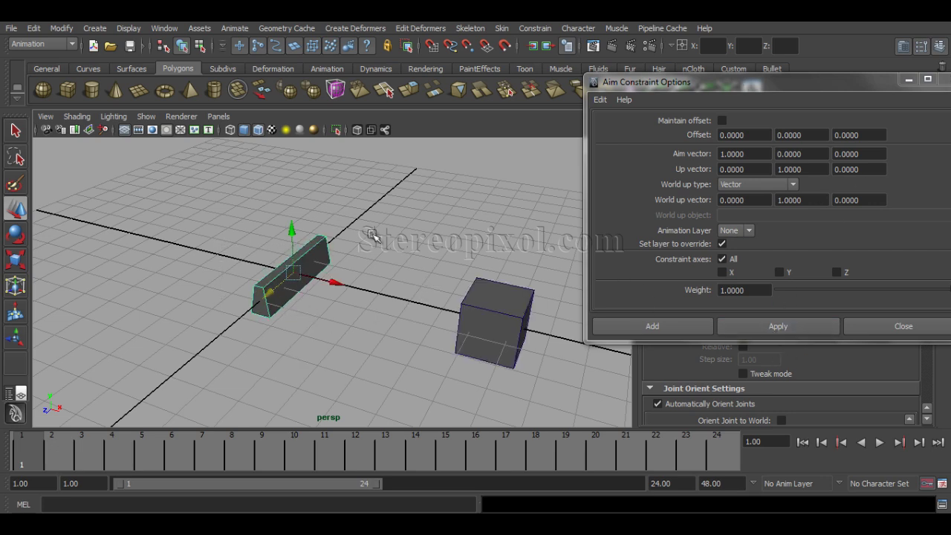
pyautogui.click(244, 238)
pyautogui.moveTo(245, 238); pyautogui.dragTo(299, 323)
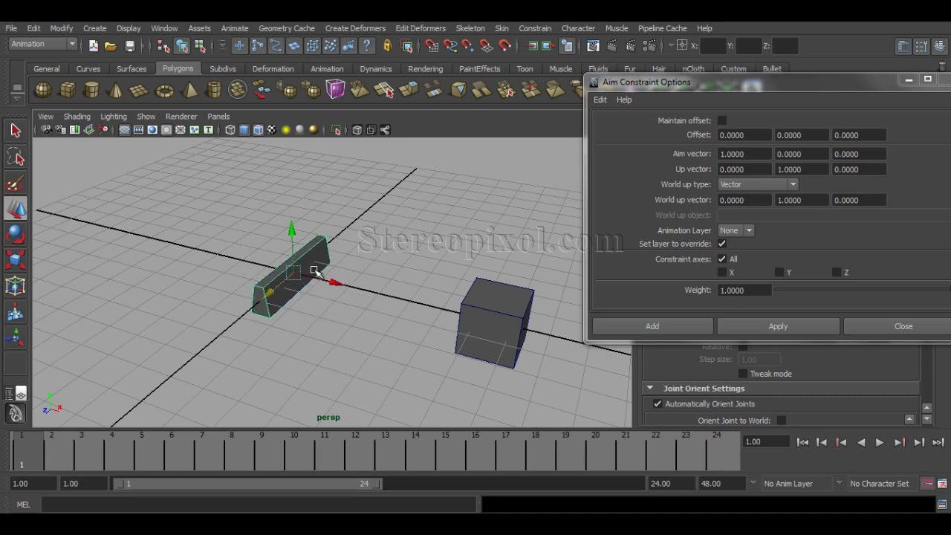
pyautogui.keyDown('alt'); pyautogui.moveTo(316, 262); pyautogui.dragTo(384, 301); pyautogui.keyUp('alt')
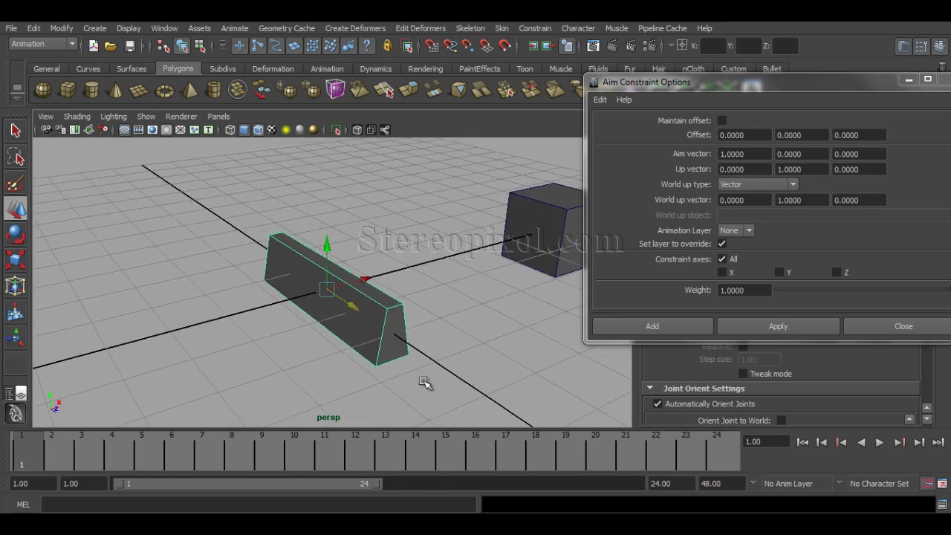
pyautogui.keyDown('alt'); pyautogui.moveTo(425, 384); pyautogui.dragTo(340, 358); pyautogui.keyUp('alt')
# - Select the wall block's long front face and assign it a new Lambert material
pyautogui.moveTo(317, 286); pyautogui.dragTo(324, 320, button='right')
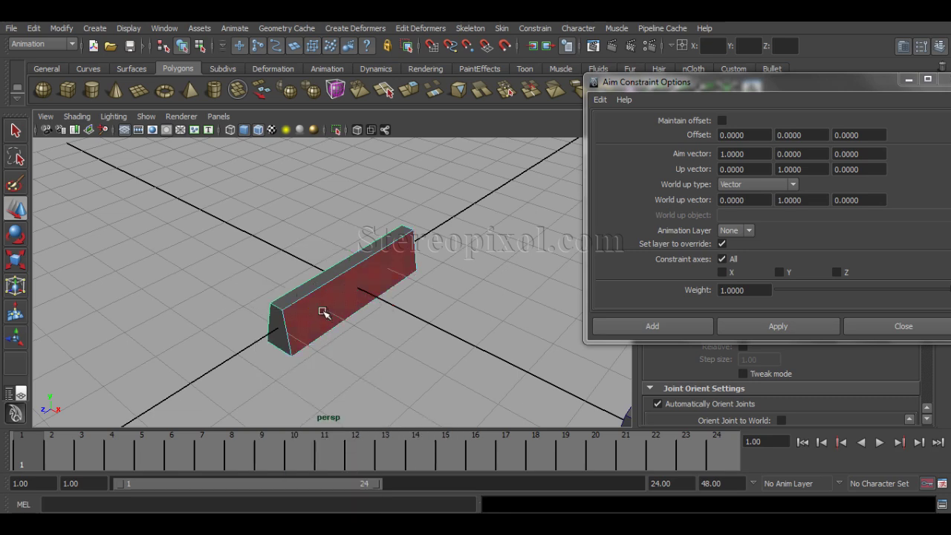
pyautogui.keyDown('alt'); pyautogui.moveTo(309, 337); pyautogui.dragTo(334, 319); pyautogui.keyUp('alt')
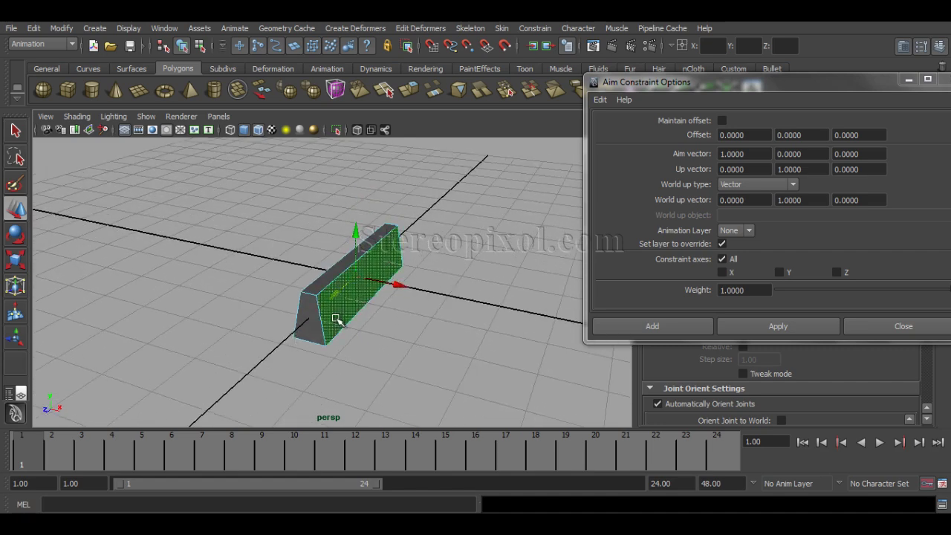
pyautogui.moveTo(333, 319); pyautogui.dragTo(427, 446, button='right')
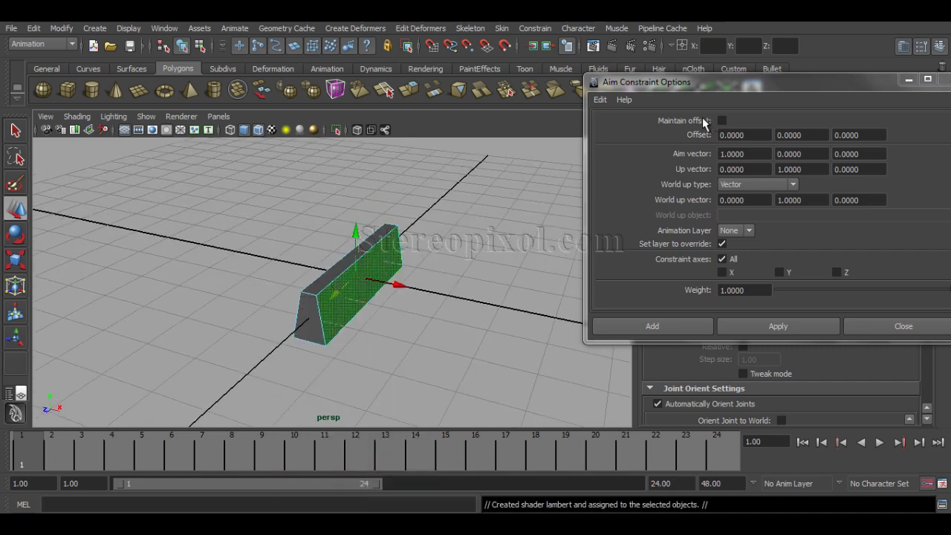
pyautogui.moveTo(720, 82); pyautogui.dragTo(243, 150)
# - Set the new lambert2 material's Color to red
pyautogui.click(897, 157)
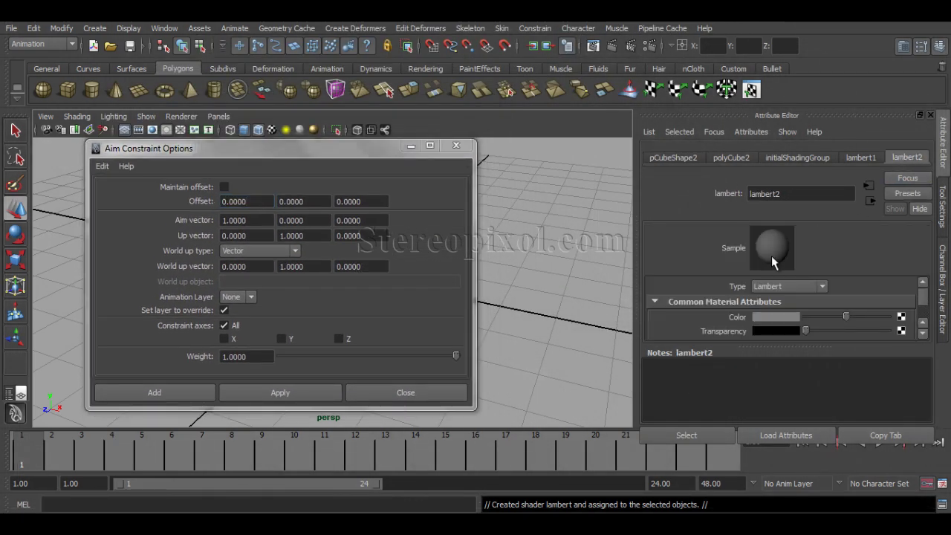
pyautogui.click(777, 318)
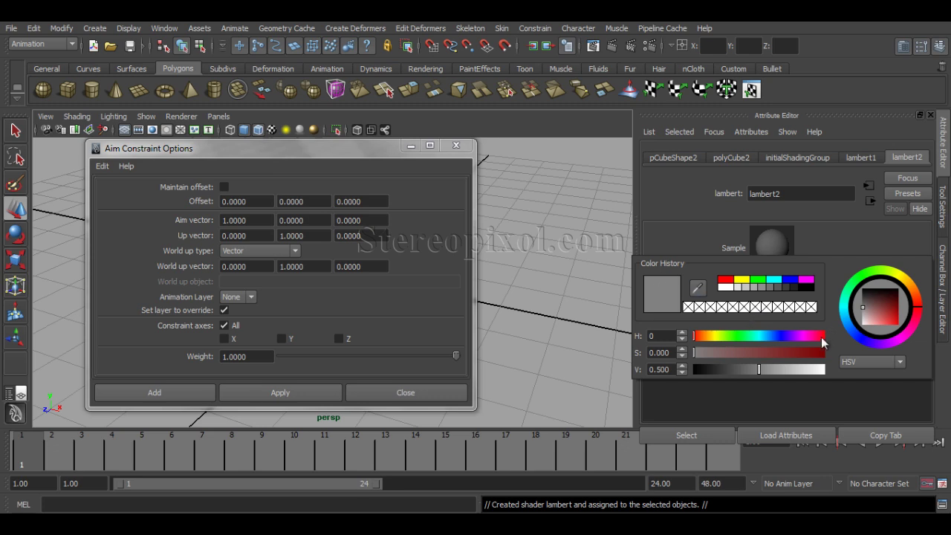
pyautogui.click(726, 282)
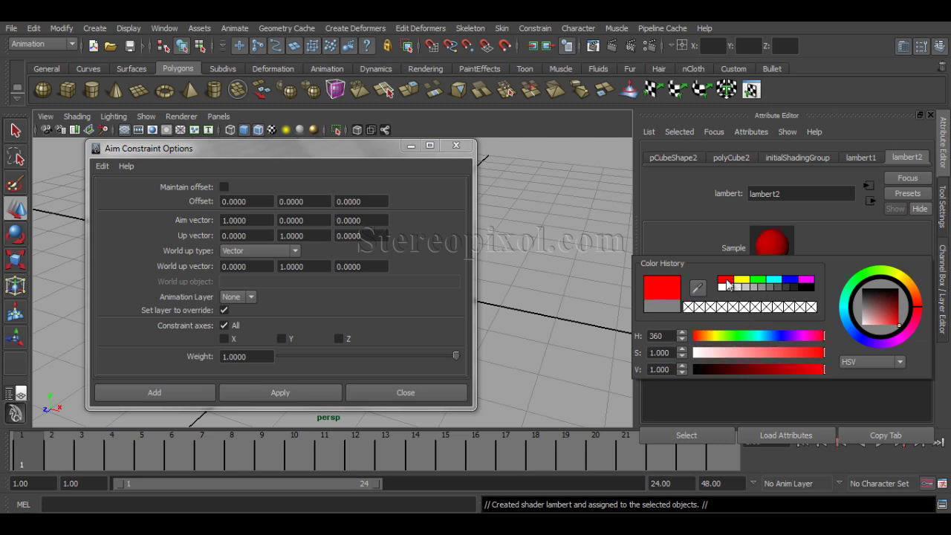
pyautogui.moveTo(341, 151); pyautogui.dragTo(720, 119)
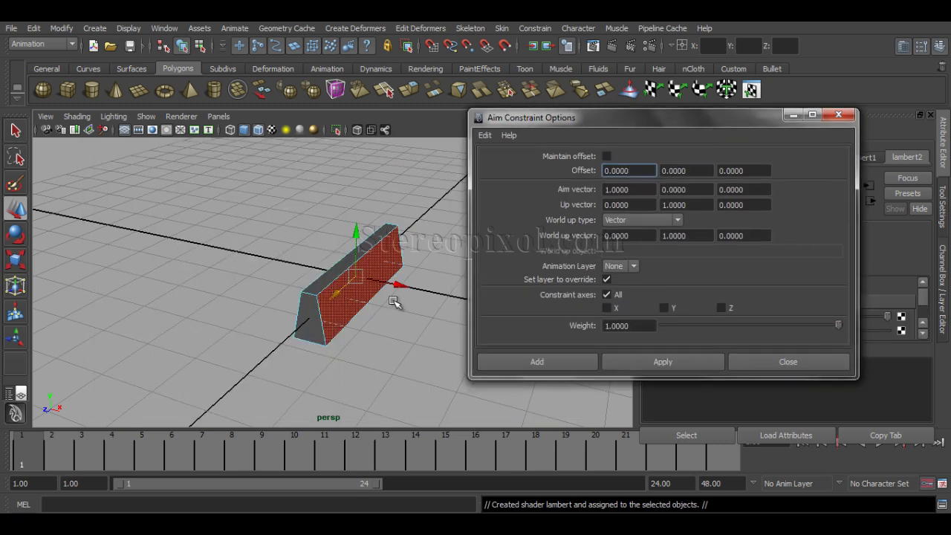
pyautogui.keyDown('alt'); pyautogui.moveTo(367, 320); pyautogui.dragTo(330, 308); pyautogui.keyUp('alt')
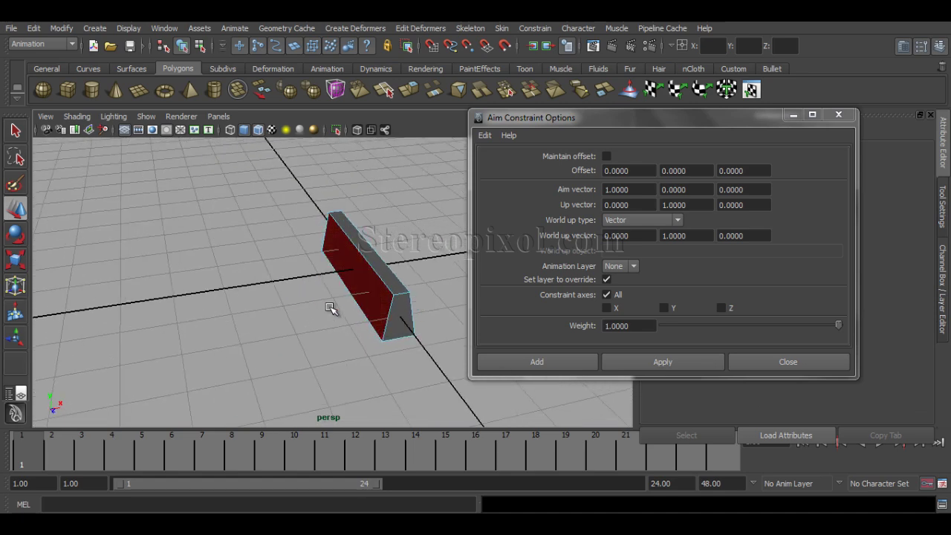
# - Assign a new Lambert material to the wall block's top face
pyautogui.keyDown('alt'); pyautogui.moveTo(395, 336); pyautogui.dragTo(291, 343); pyautogui.keyUp('alt')
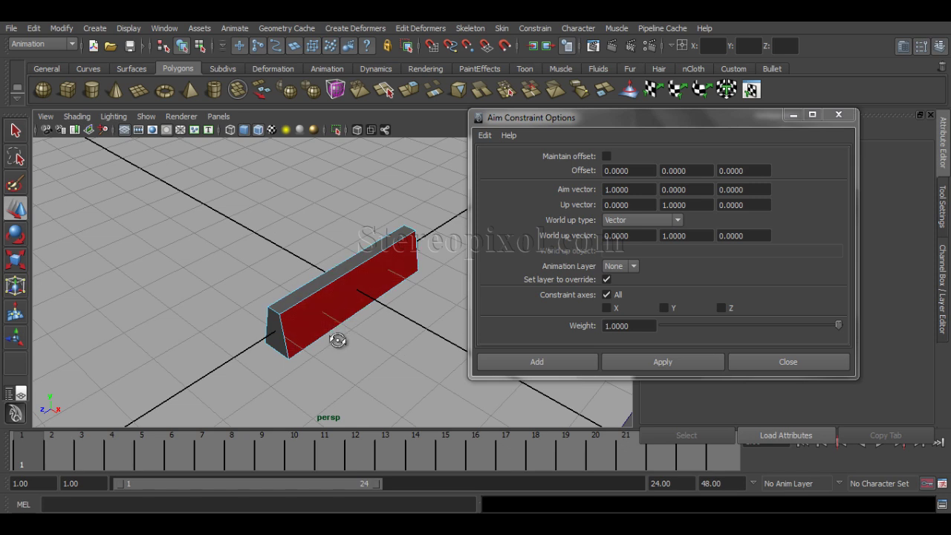
pyautogui.keyDown('alt'); pyautogui.moveTo(335, 346); pyautogui.dragTo(321, 314); pyautogui.keyUp('alt')
pyautogui.click(321, 314)
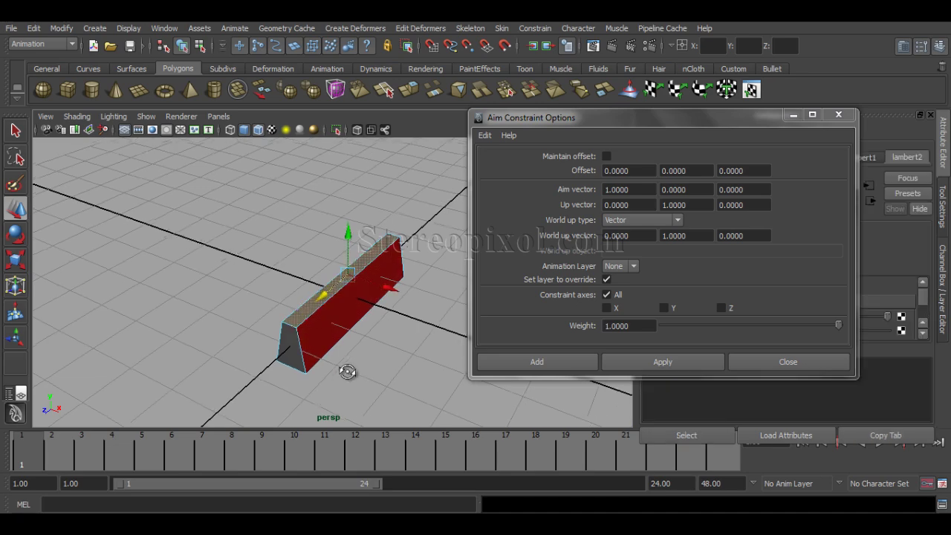
pyautogui.keyDown('alt'); pyautogui.moveTo(348, 371); pyautogui.dragTo(365, 350); pyautogui.keyUp('alt')
pyautogui.rightClick(367, 356)
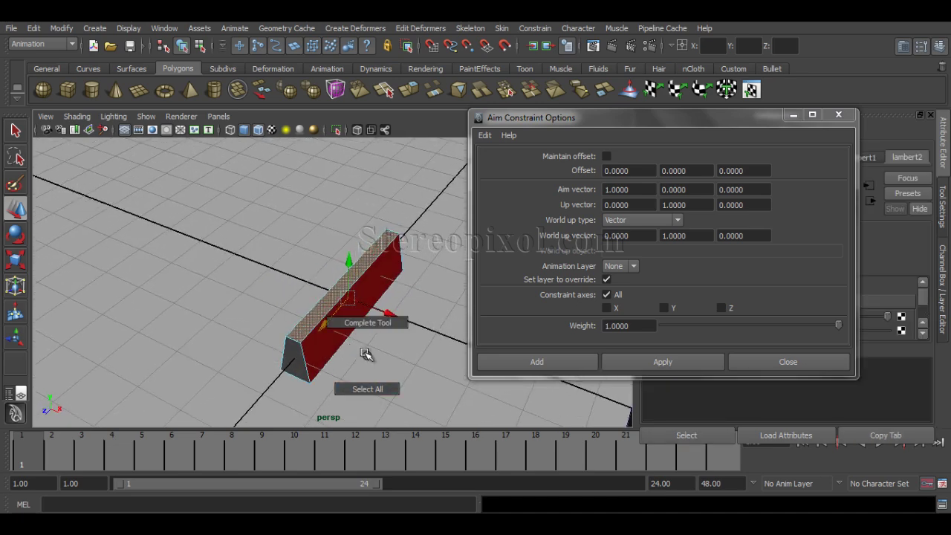
pyautogui.rightClick(329, 298)
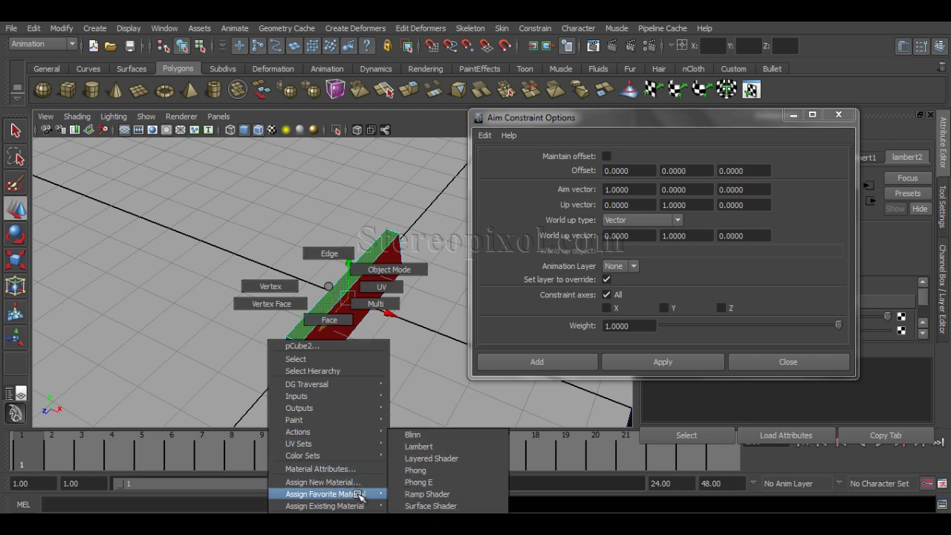
pyautogui.moveTo(360, 494)
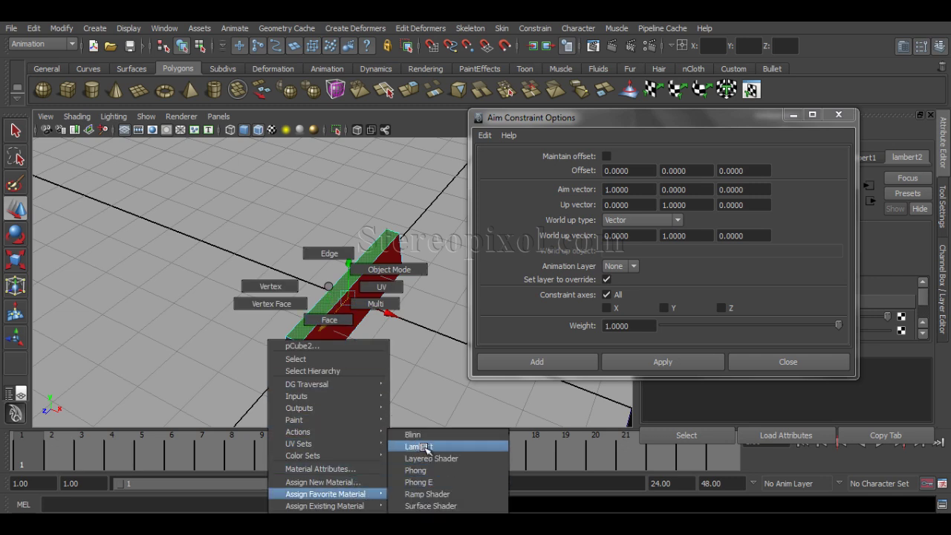
pyautogui.click(418, 446)
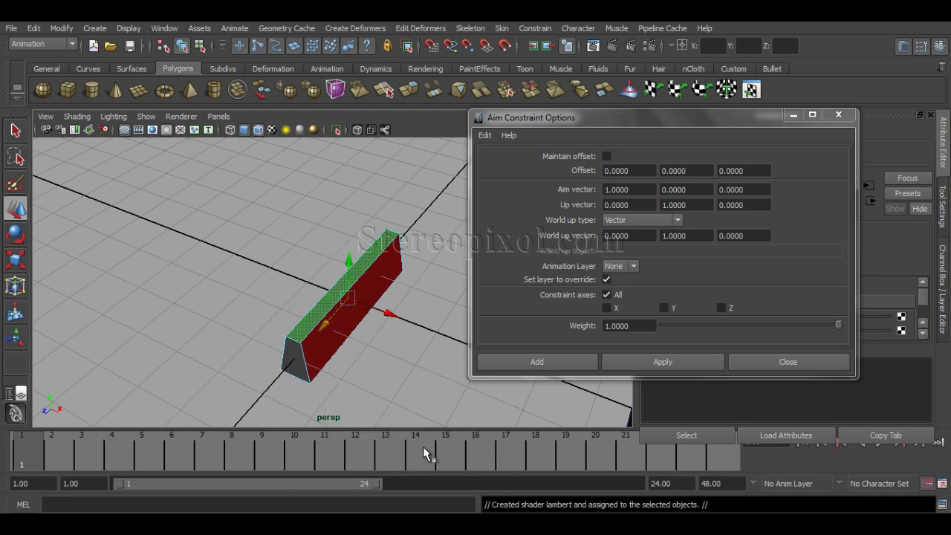
# - Colour lambert3 green, close the Aim Constraint Options, and reselect the wall block
pyautogui.moveTo(664, 119); pyautogui.dragTo(363, 63)
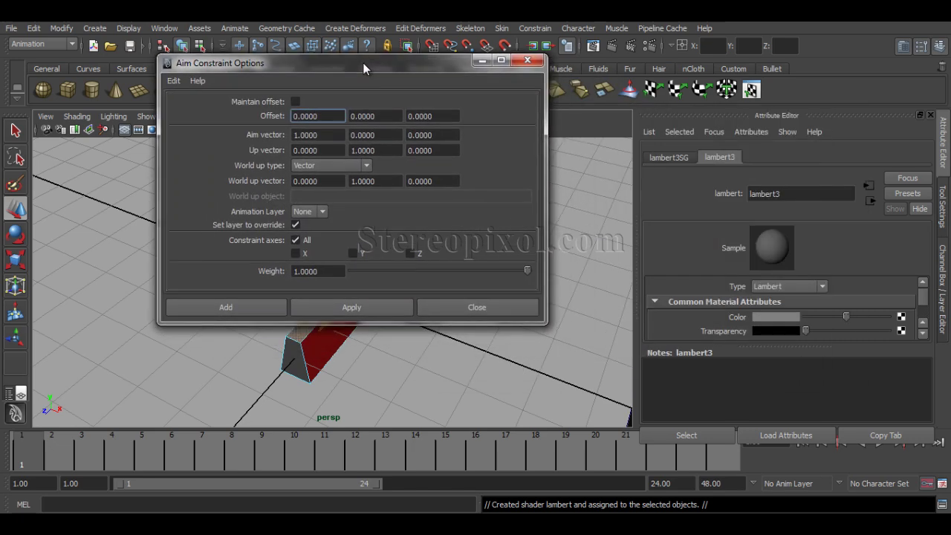
pyautogui.click(784, 319)
pyautogui.click(762, 283)
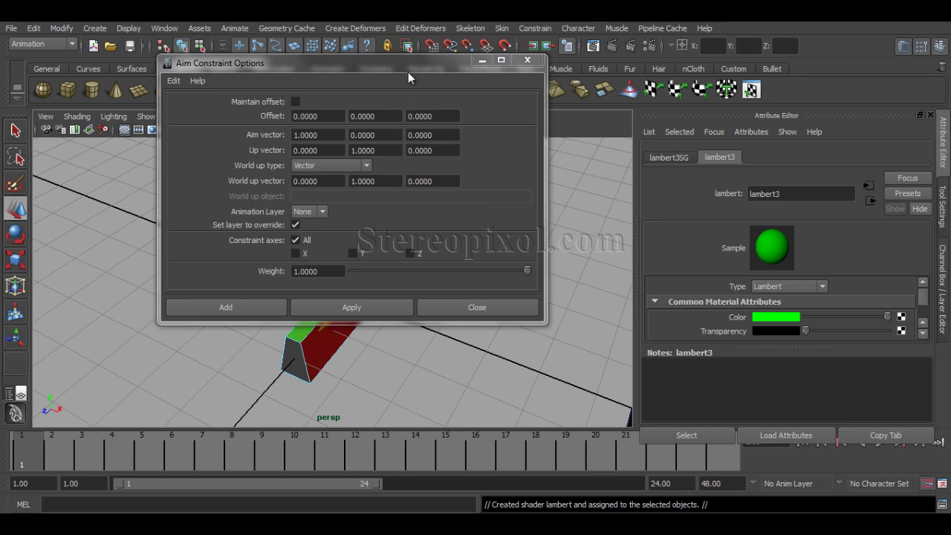
pyautogui.click(527, 60)
pyautogui.keyDown('alt'); pyautogui.moveTo(562, 350); pyautogui.dragTo(325, 373); pyautogui.keyUp('alt')
pyautogui.click(414, 336)
pyautogui.click(315, 355)
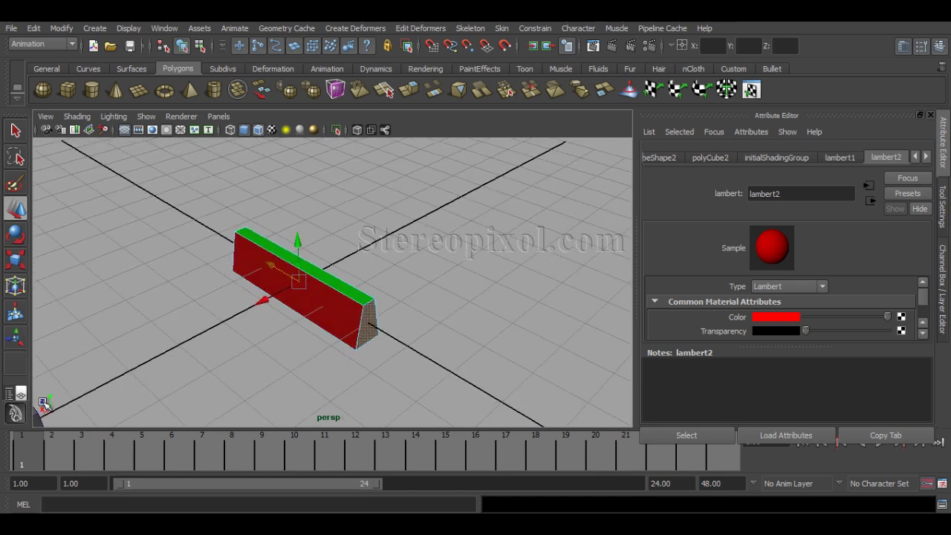
# - Assign a new material, lambert4, to the block's end face and colour it blue
pyautogui.keyDown('alt'); pyautogui.moveTo(267, 346); pyautogui.dragTo(454, 335); pyautogui.keyUp('alt')
pyautogui.rightClick(415, 342)
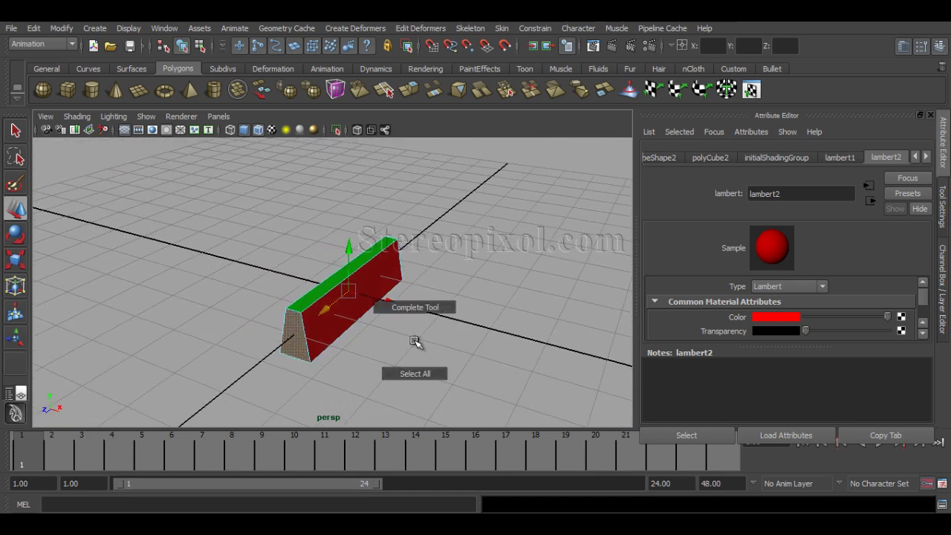
pyautogui.moveTo(297, 286); pyautogui.dragTo(401, 448, button='right')
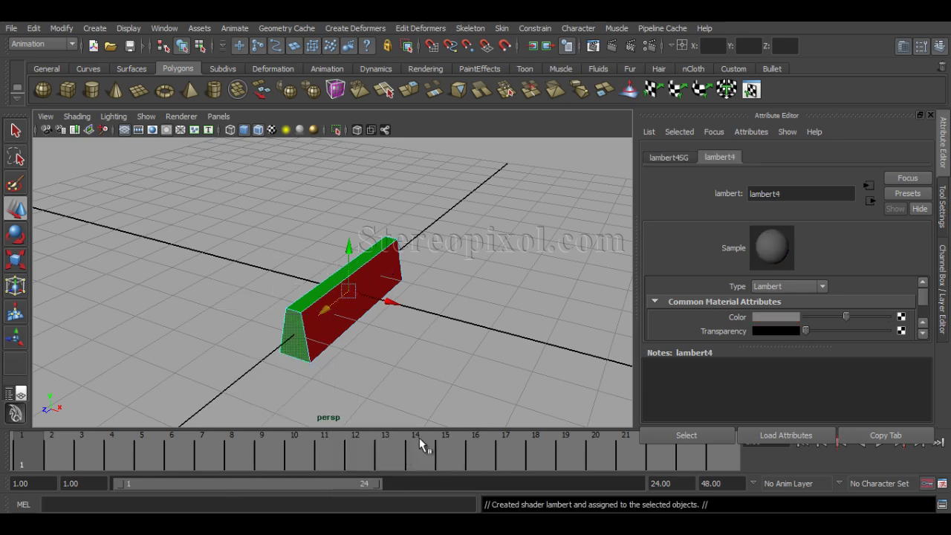
pyautogui.click(771, 319)
pyautogui.click(780, 283)
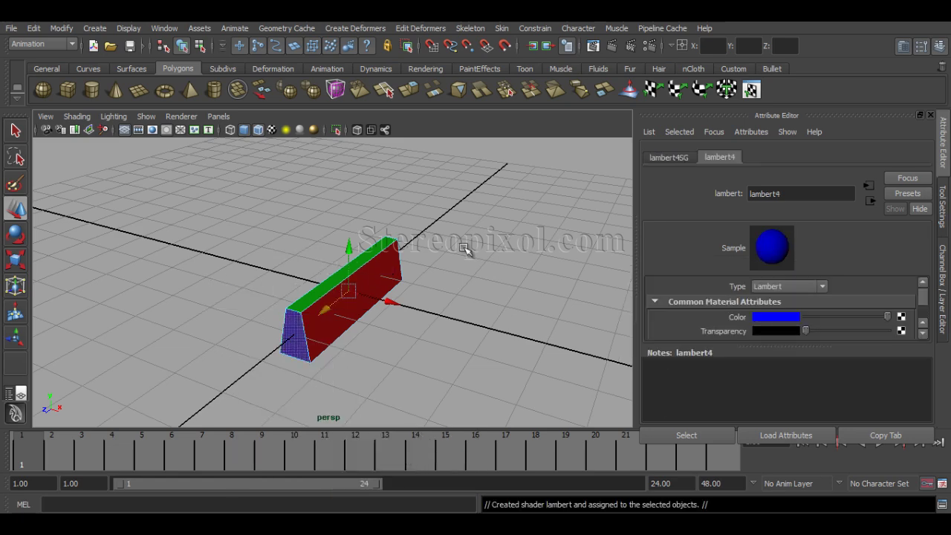
pyautogui.click(446, 312)
pyautogui.keyDown('alt'); pyautogui.moveTo(446, 312); pyautogui.dragTo(375, 328); pyautogui.keyUp('alt')
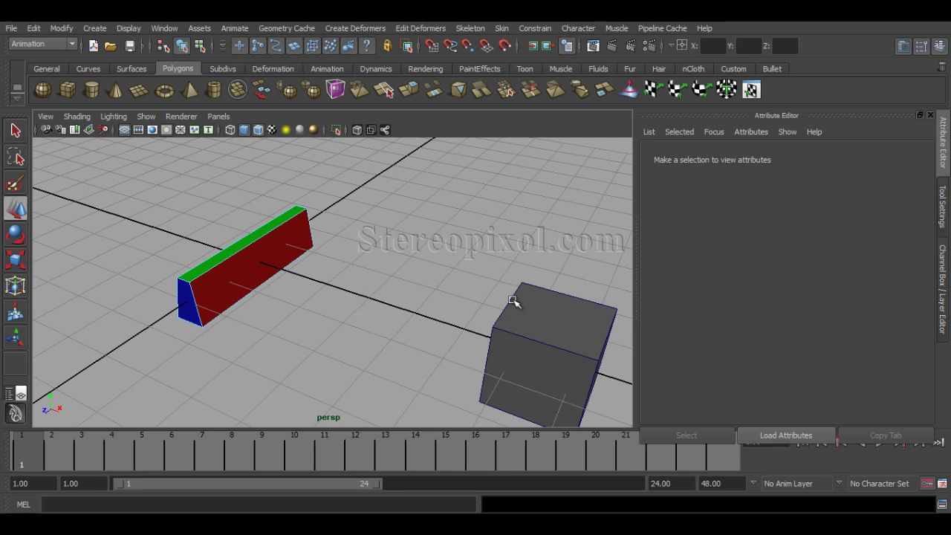
# - Select the grey cube, then add the coloured block to the selection
pyautogui.click(508, 364)
pyautogui.click(259, 281)
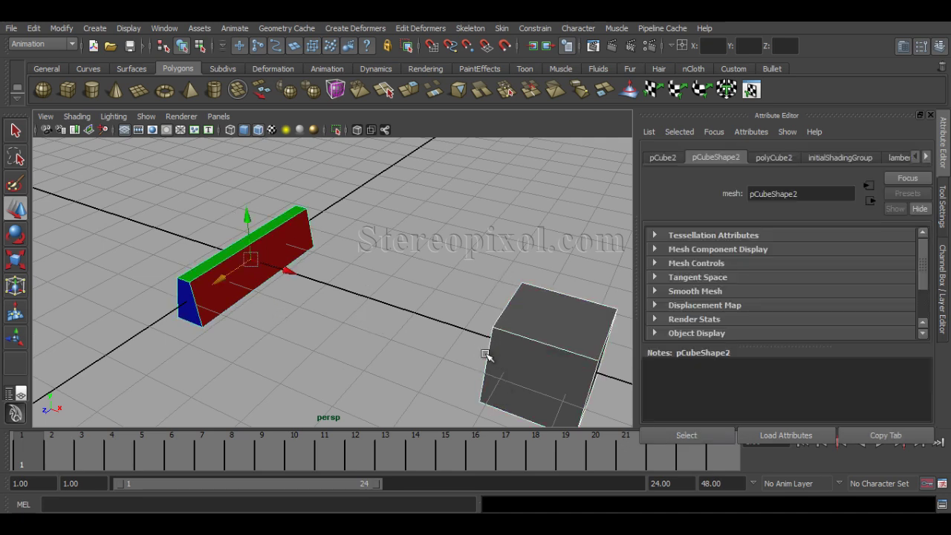
pyautogui.click(543, 405)
pyautogui.click(239, 266)
# - Apply a default aim constraint so the block aims at the grey cube
pyautogui.click(536, 28)
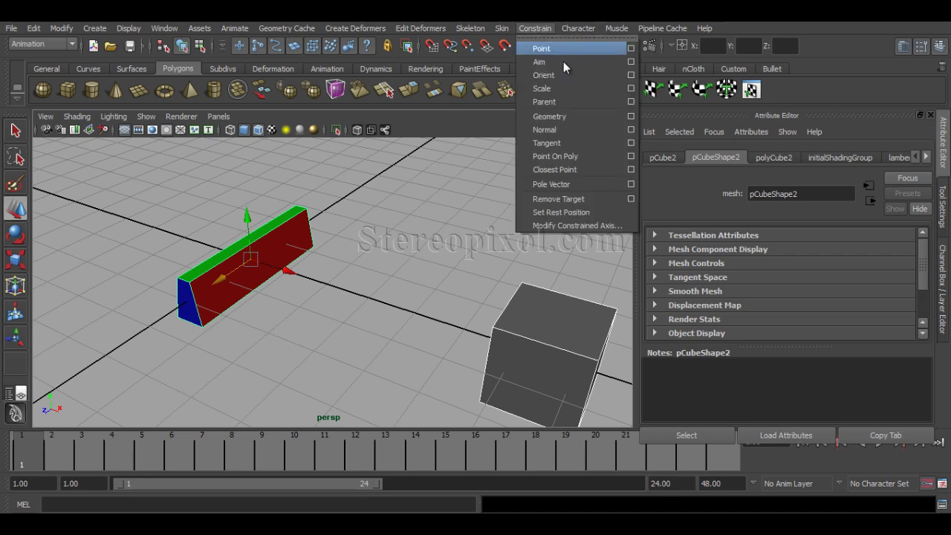
pyautogui.click(626, 58)
pyautogui.moveTo(441, 62); pyautogui.dragTo(853, 36)
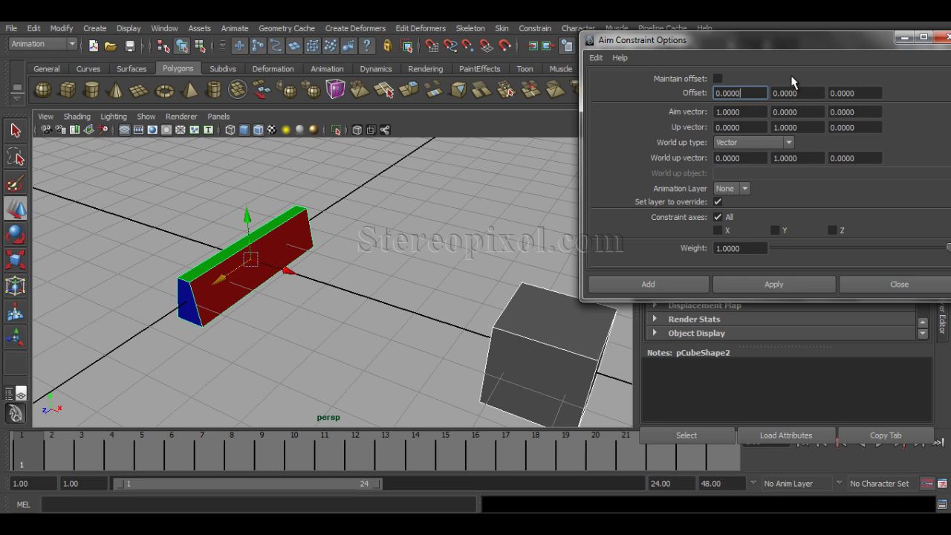
pyautogui.click(745, 111)
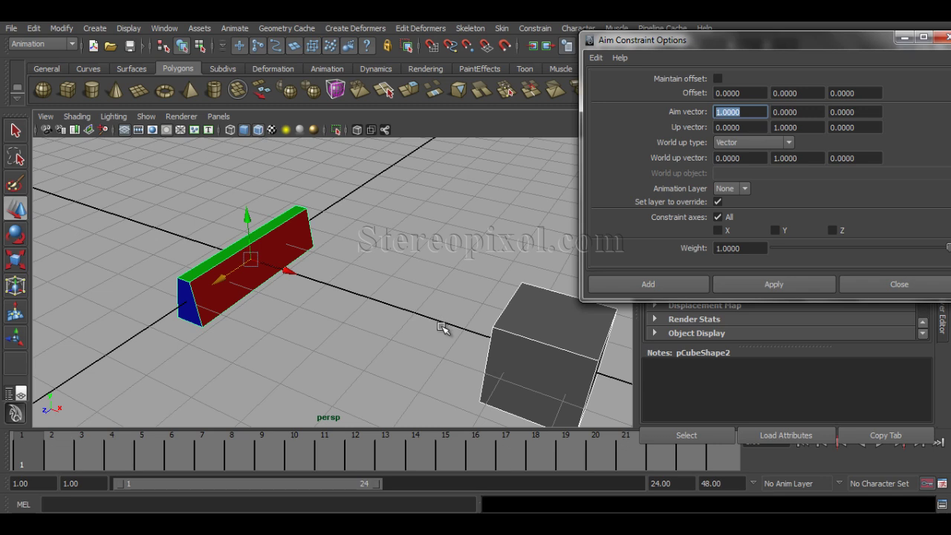
pyautogui.click(757, 283)
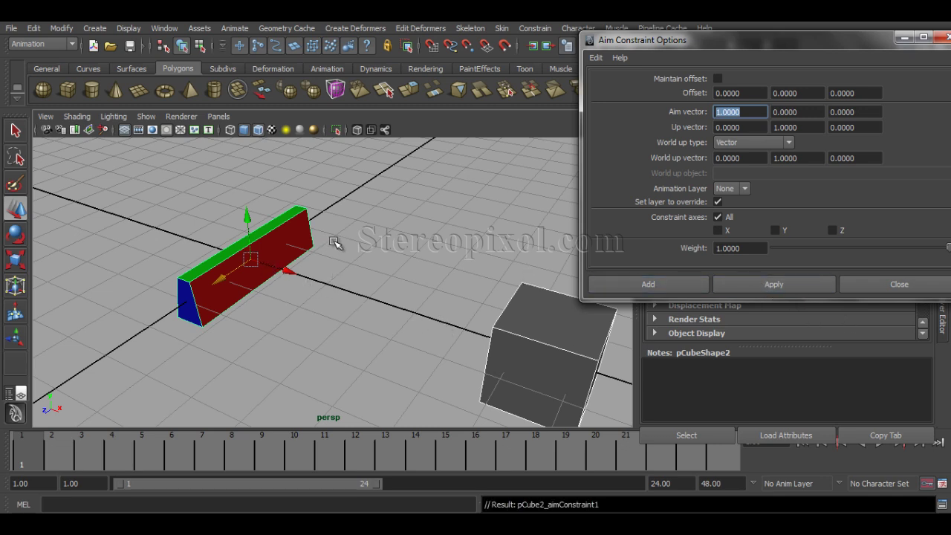
pyautogui.click(510, 350)
pyautogui.keyDown('alt'); pyautogui.moveTo(404, 391); pyautogui.dragTo(365, 406, button='right'); pyautogui.keyUp('alt')
pyautogui.keyDown('alt'); pyautogui.moveTo(365, 406); pyautogui.dragTo(464, 350); pyautogui.keyUp('alt')
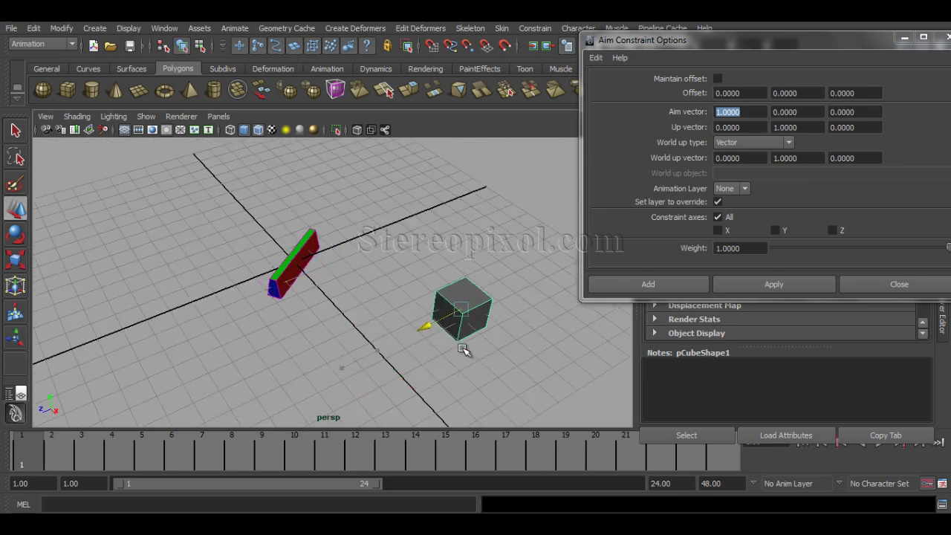
# - Undo the cube's test moves and reselect the cube, then the block
pyautogui.hotkey('ctrl', 'z')
pyautogui.hotkey('ctrl', 'z')
pyautogui.hotkey('ctrl', 'z')
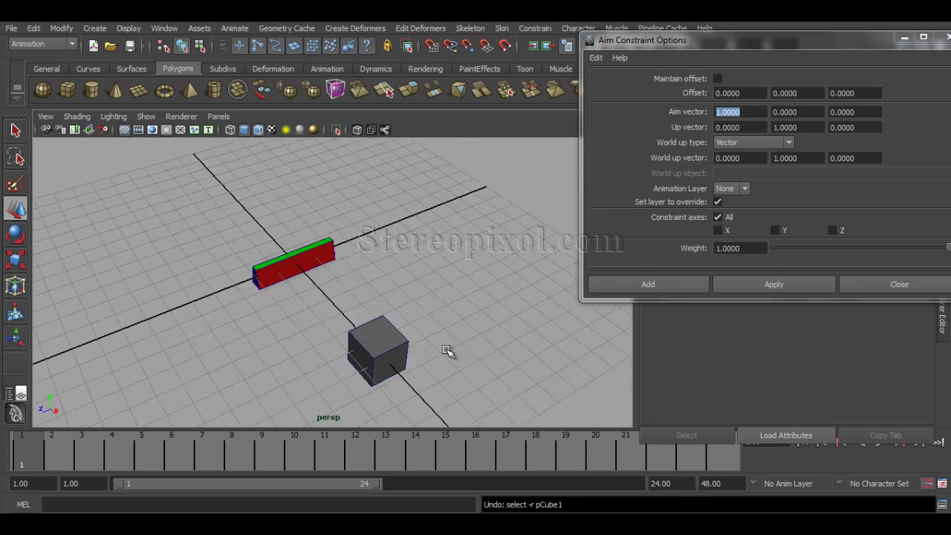
pyautogui.hotkey('ctrl', 'z')
pyautogui.hotkey('ctrl', 'z')
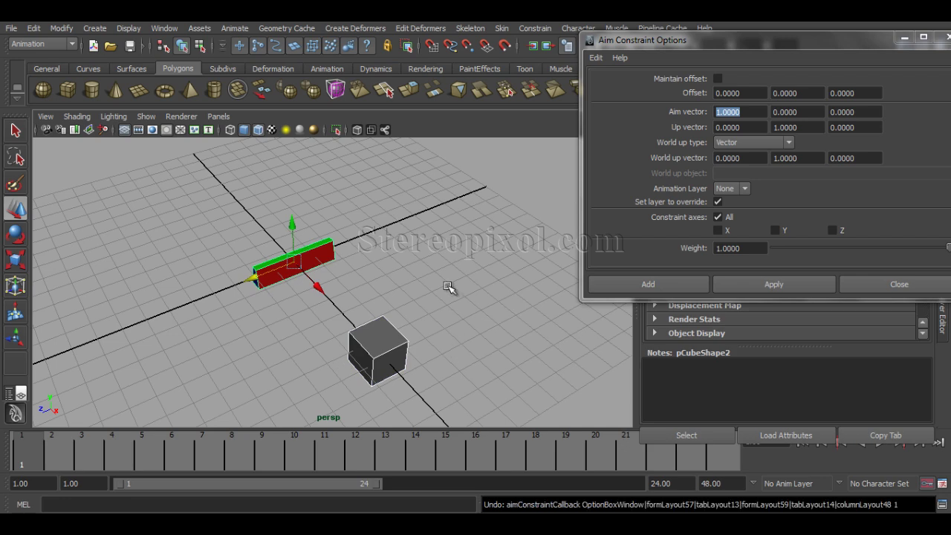
pyautogui.click(400, 292)
pyautogui.keyDown('alt'); pyautogui.moveTo(341, 290); pyautogui.dragTo(361, 312); pyautogui.keyUp('alt')
pyautogui.click(399, 335)
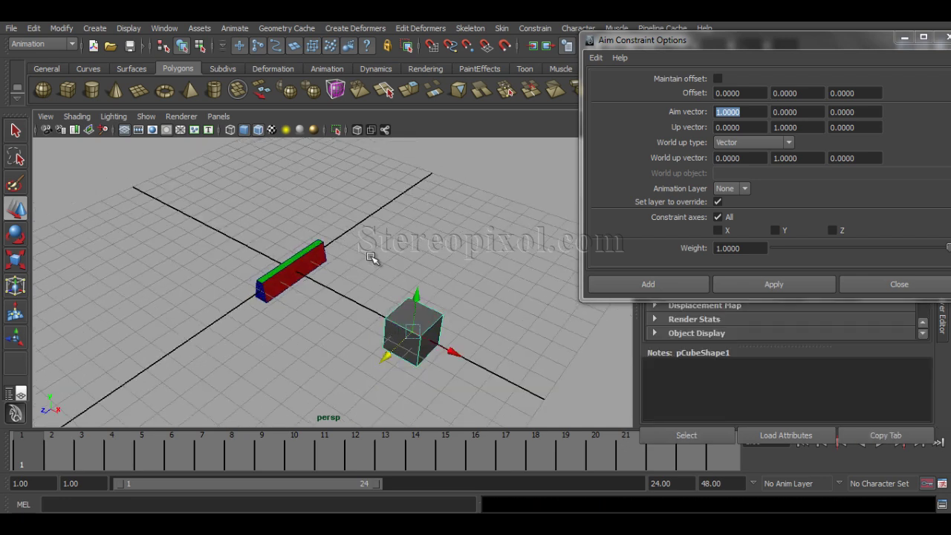
pyautogui.click(301, 280)
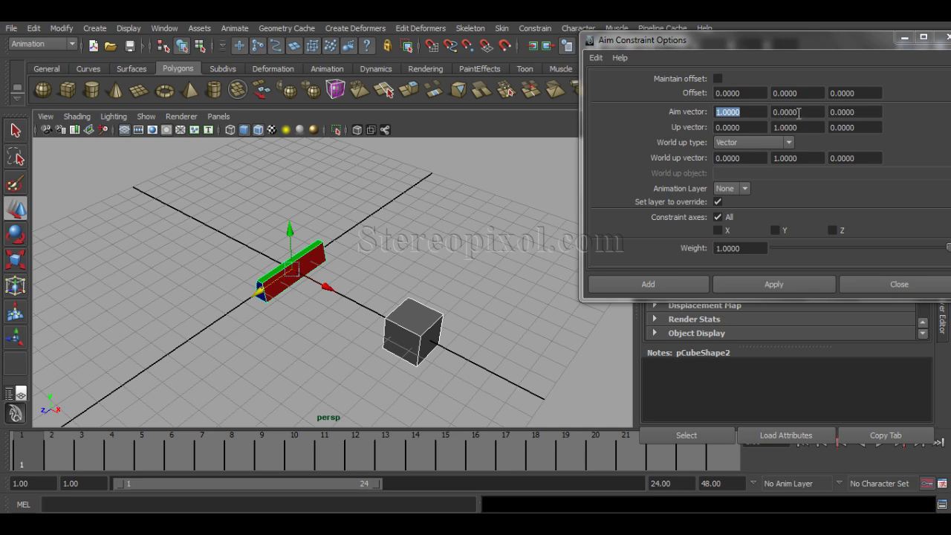
# - Set the aim vector to 0, 1, 0 and reapply the aim constraint
pyautogui.write('0')
pyautogui.press('Return')
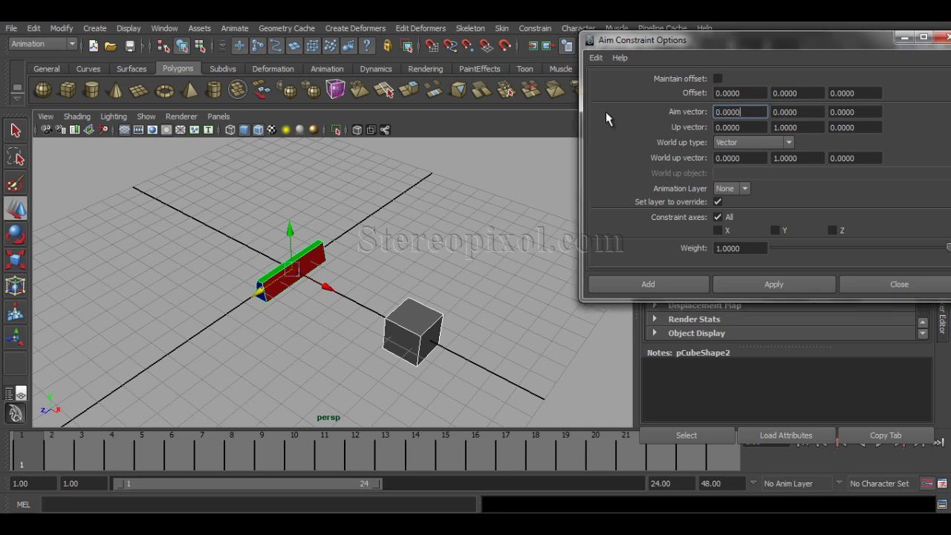
pyautogui.press('Tab')
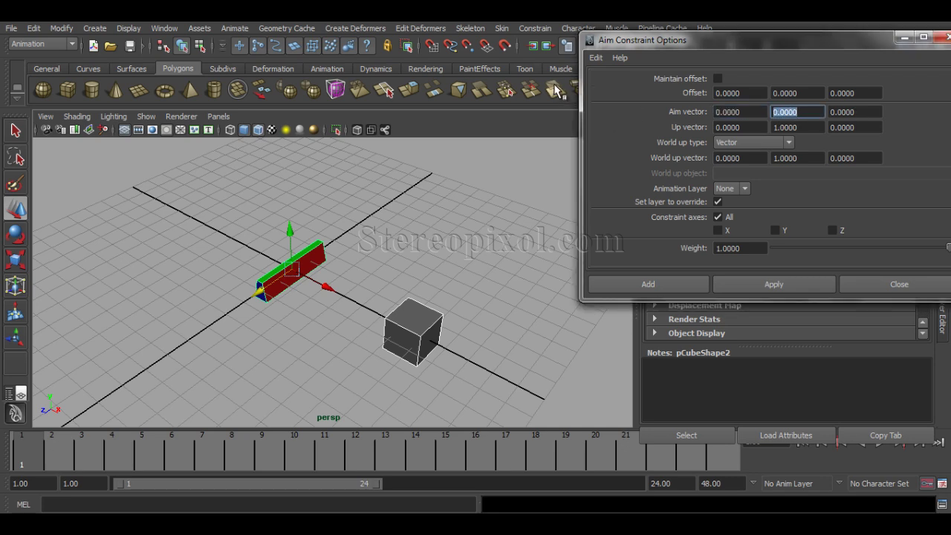
pyautogui.write('1')
pyautogui.press('Return')
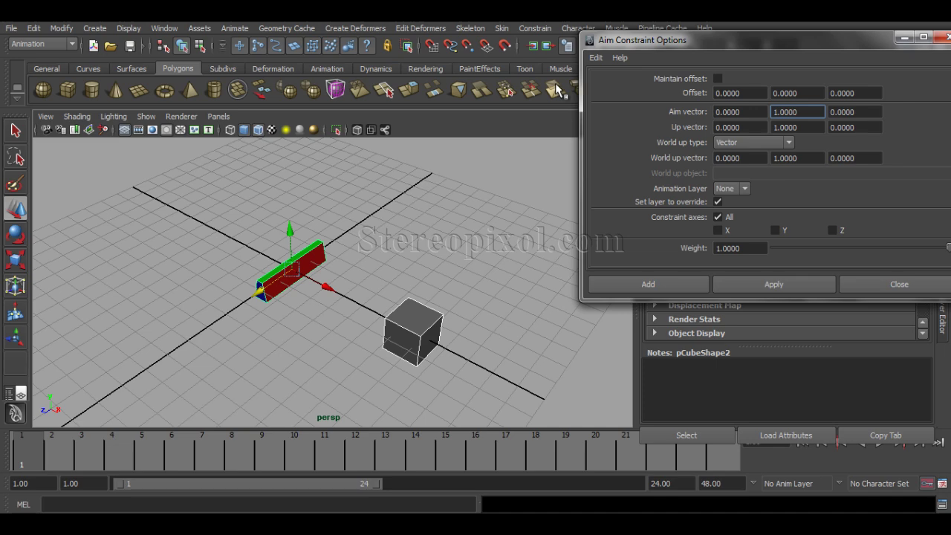
pyautogui.click(773, 284)
pyautogui.keyDown('alt'); pyautogui.moveTo(374, 315); pyautogui.dragTo(410, 313); pyautogui.keyUp('alt')
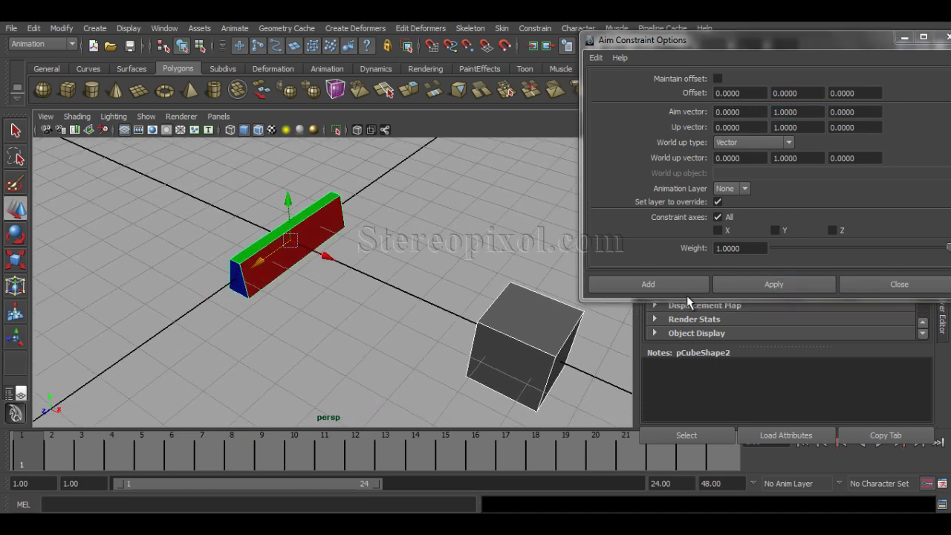
pyautogui.click(749, 283)
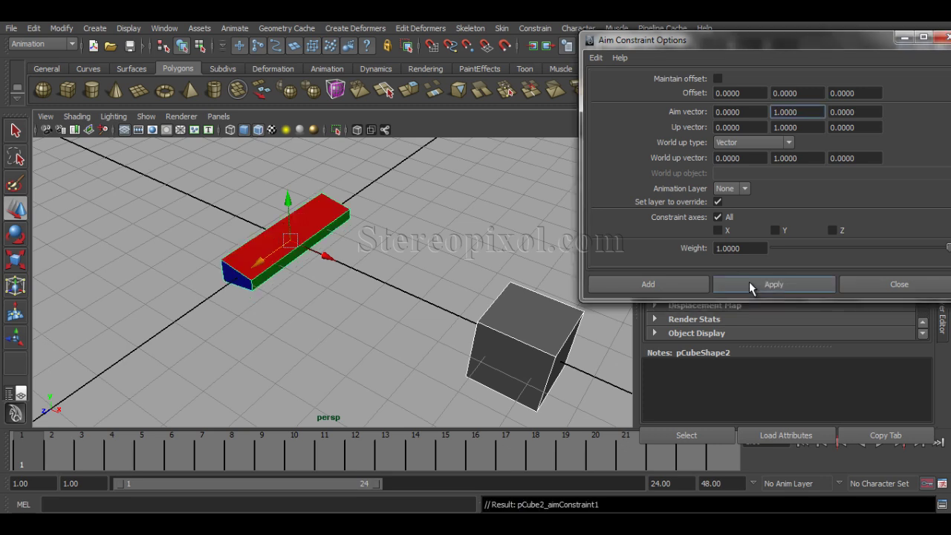
# - Drag the grey cube left and back to check the red face tracks it
pyautogui.keyDown('alt'); pyautogui.moveTo(343, 272); pyautogui.dragTo(369, 279); pyautogui.keyUp('alt')
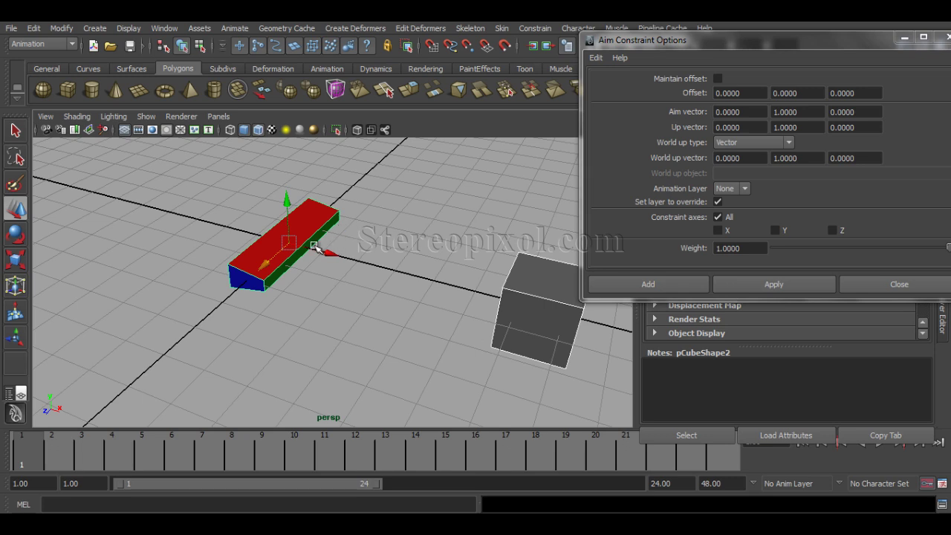
pyautogui.keyDown('alt'); pyautogui.moveTo(288, 273); pyautogui.dragTo(297, 270); pyautogui.keyUp('alt')
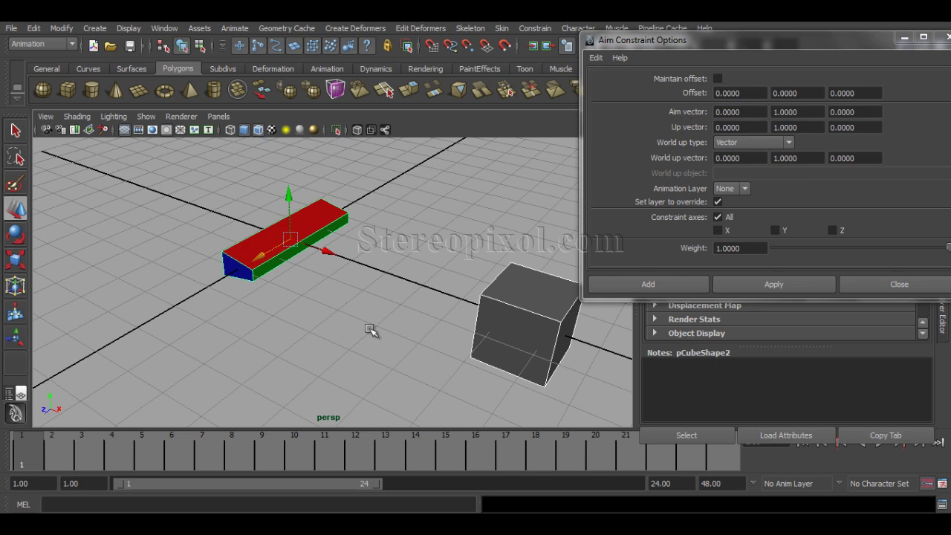
pyautogui.click(525, 327)
pyautogui.keyDown('alt'); pyautogui.moveTo(526, 327); pyautogui.dragTo(92, 361); pyautogui.keyUp('alt')
pyautogui.moveTo(92, 361); pyautogui.dragTo(193, 394, button='middle')
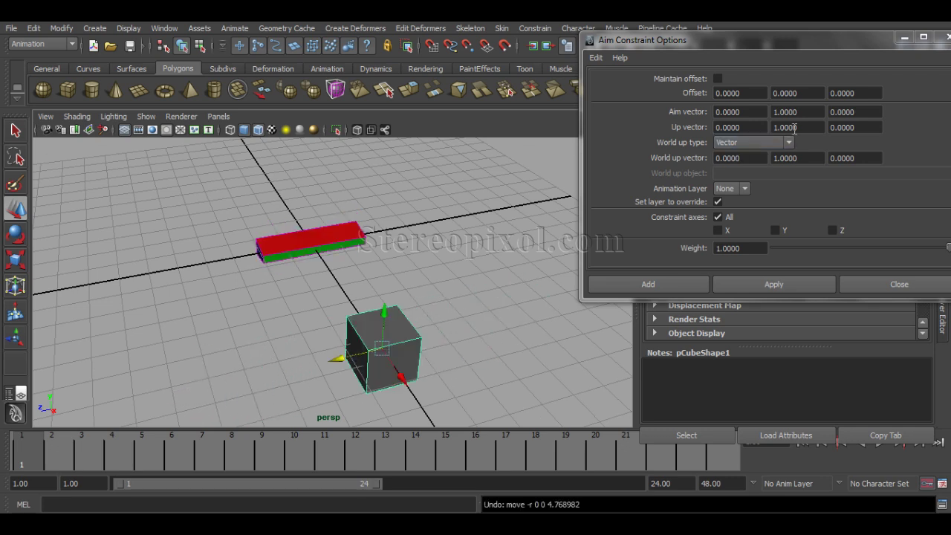
pyautogui.moveTo(349, 360); pyautogui.dragTo(299, 372, button='middle')
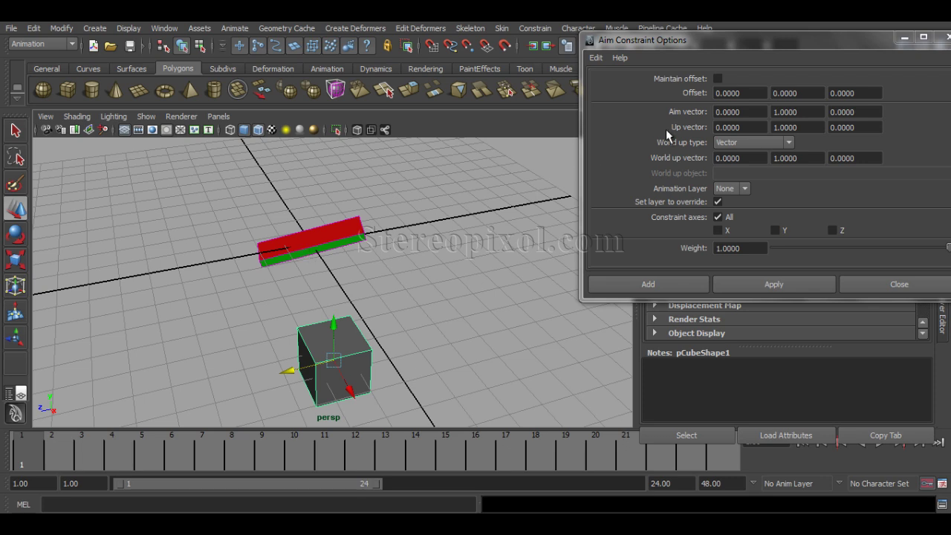
# - Set the up vector's Y value to 0
pyautogui.click(797, 127)
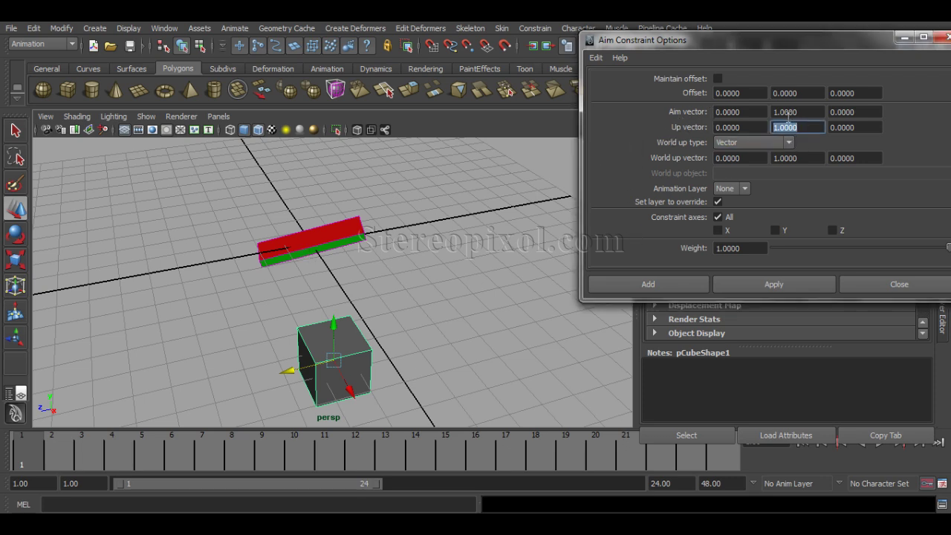
pyautogui.write('0')
pyautogui.press('Return')
# - Enter 1 in the aim vector and set the world up type to None
pyautogui.write('1')
pyautogui.click(734, 142)
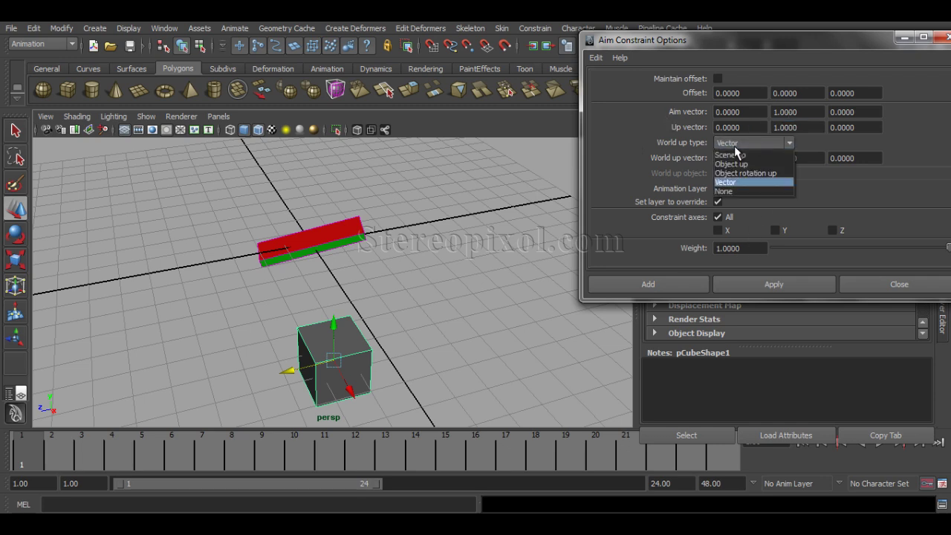
pyautogui.click(735, 191)
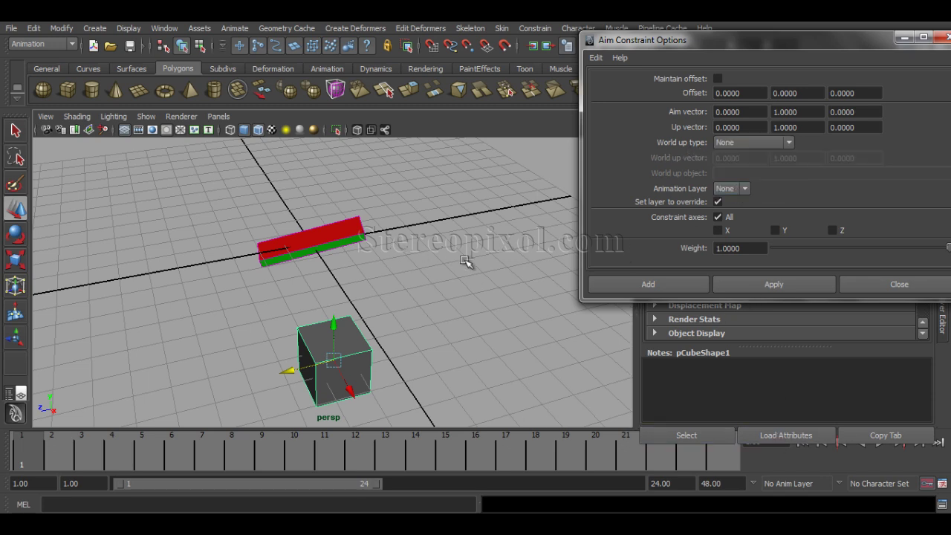
# - Undo the earlier cube move and constraint, then reselect the cube and the wall block
pyautogui.hotkey('ctrl', 'z')
pyautogui.hotkey('ctrl', 'z')
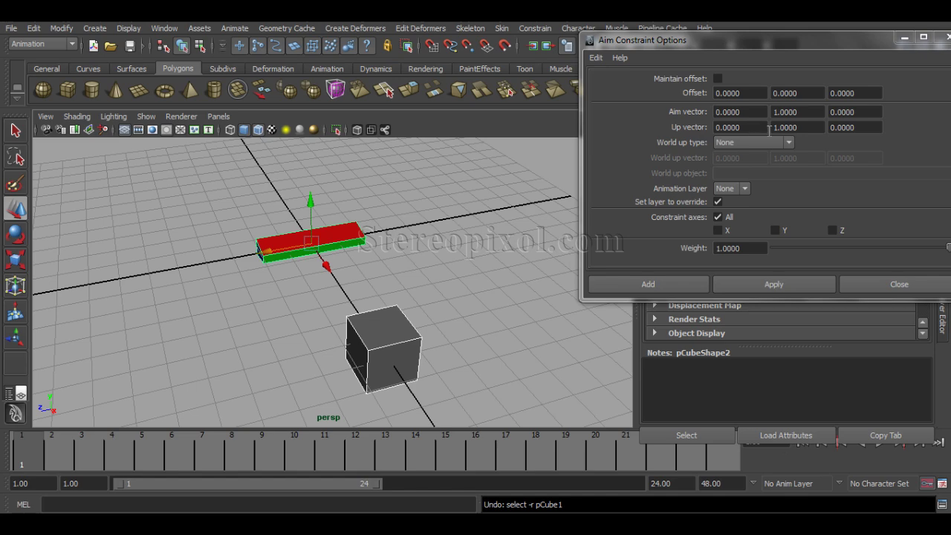
pyautogui.hotkey('ctrl', 'z')
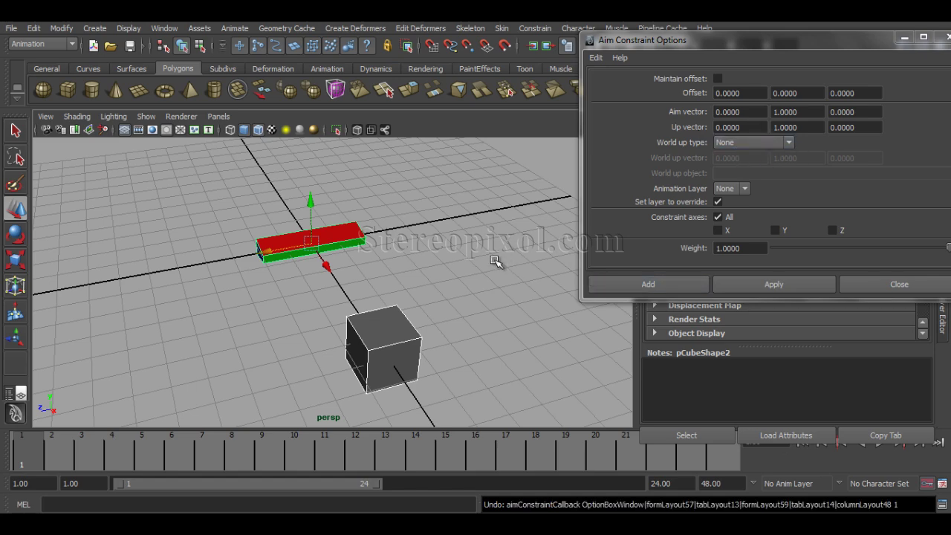
pyautogui.hotkey('ctrl', 'z')
pyautogui.hotkey('ctrl', 'z')
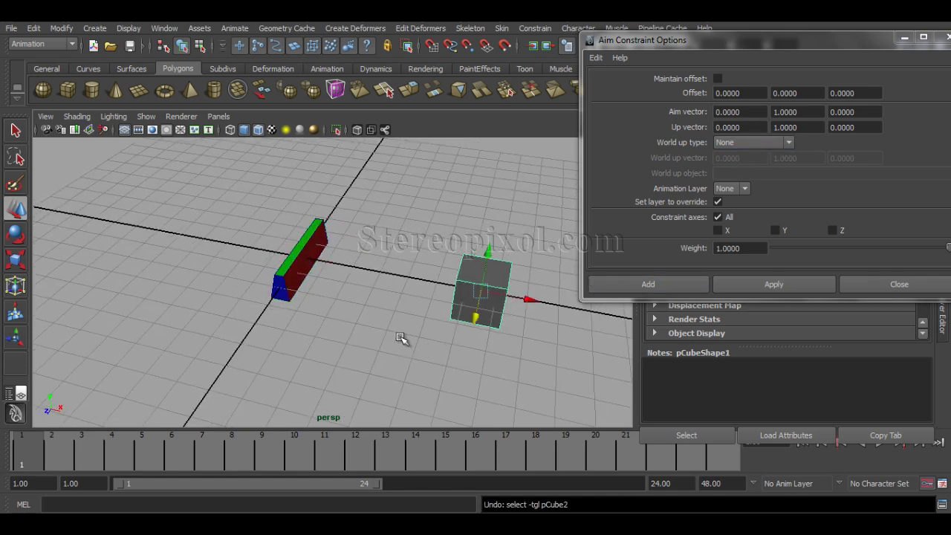
pyautogui.click(418, 250)
pyautogui.click(497, 319)
pyautogui.click(288, 247)
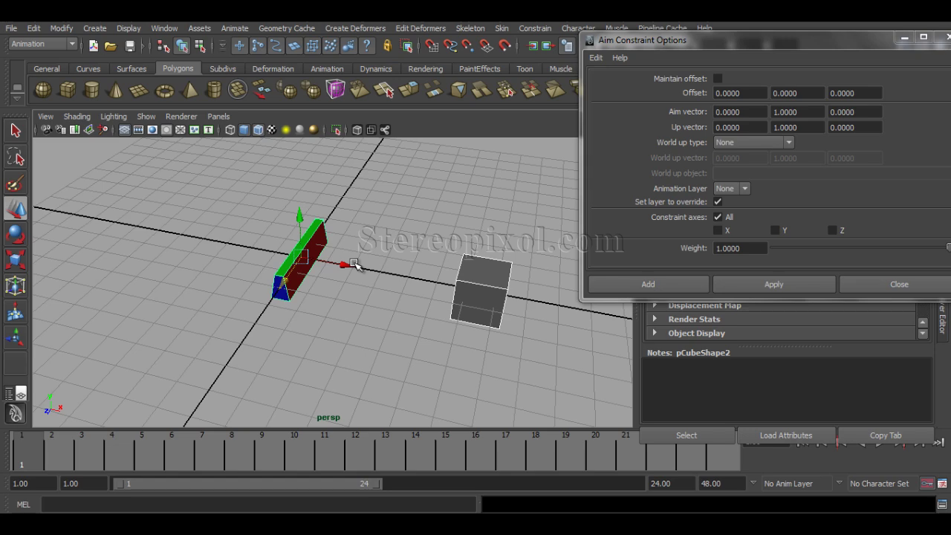
# - Apply the aim constraint with the cube as target and the block as the constrained object
pyautogui.keyDown('alt'); pyautogui.moveTo(355, 265); pyautogui.dragTo(330, 327); pyautogui.keyUp('alt')
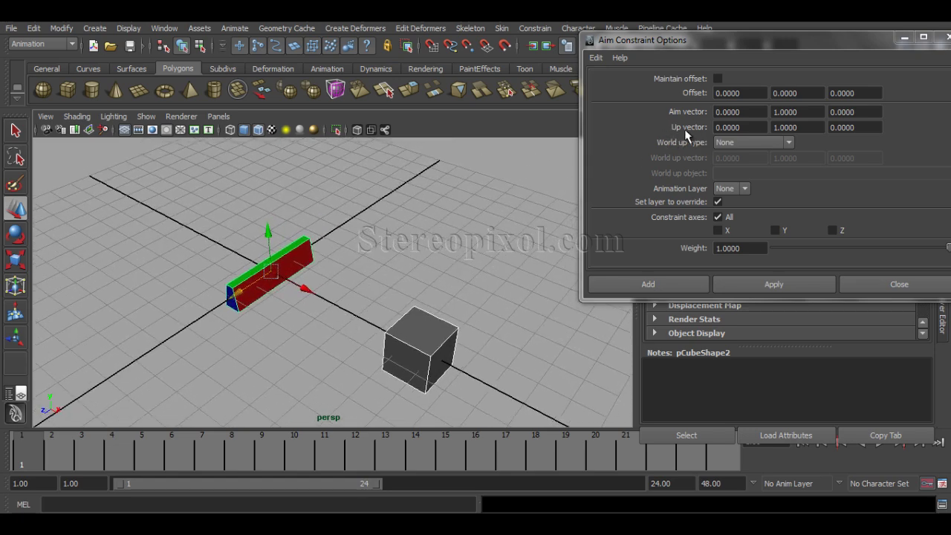
pyautogui.keyDown('alt'); pyautogui.moveTo(424, 320); pyautogui.dragTo(397, 312, button='middle'); pyautogui.keyUp('alt')
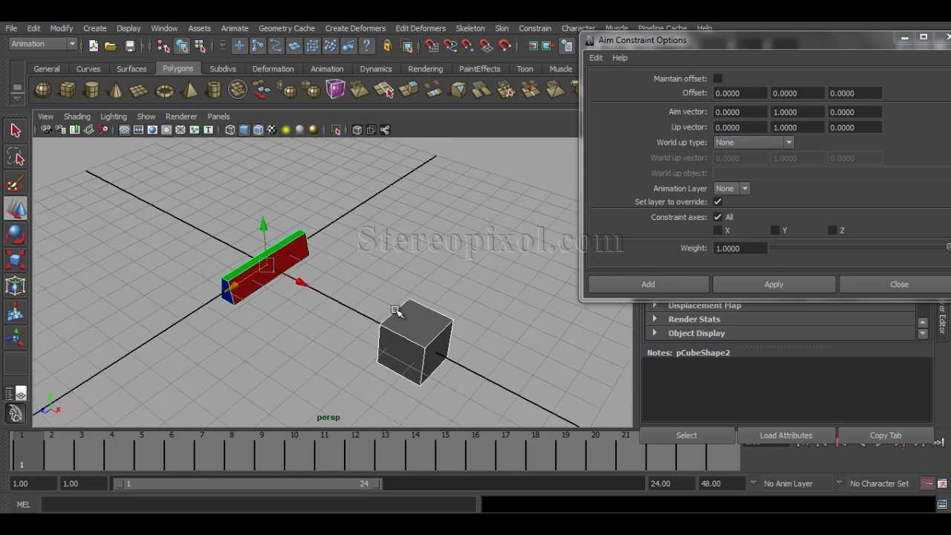
pyautogui.keyDown('alt'); pyautogui.moveTo(396, 311); pyautogui.dragTo(397, 312); pyautogui.keyUp('alt')
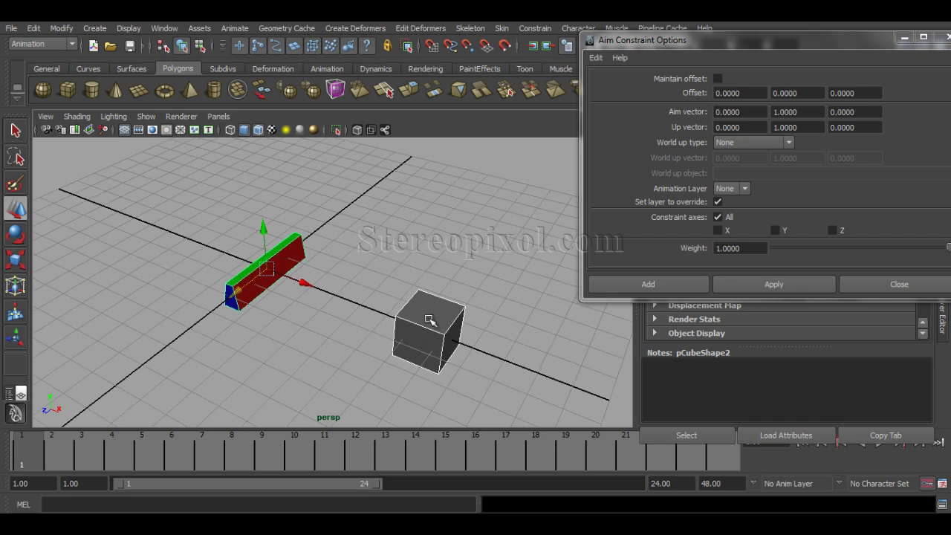
pyautogui.click(412, 327)
pyautogui.keyDown('shift'); pyautogui.click(281, 274); pyautogui.keyUp('shift')
pyautogui.click(743, 285)
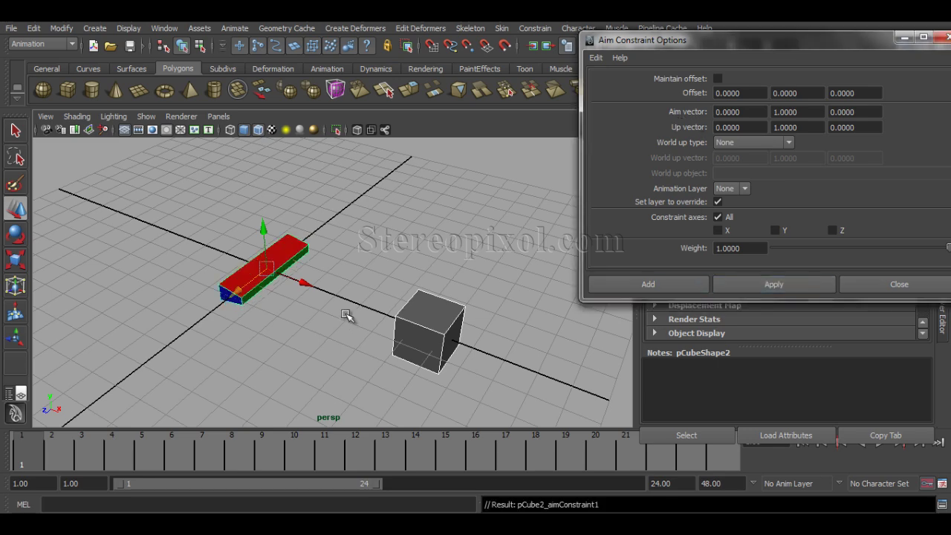
# - Drag the cube to test the bar's aim, then undo the move and the constraint
pyautogui.click(417, 334)
pyautogui.keyDown('alt'); pyautogui.moveTo(418, 334); pyautogui.dragTo(227, 452); pyautogui.keyUp('alt')
pyautogui.hotkey('ctrl', 'z')
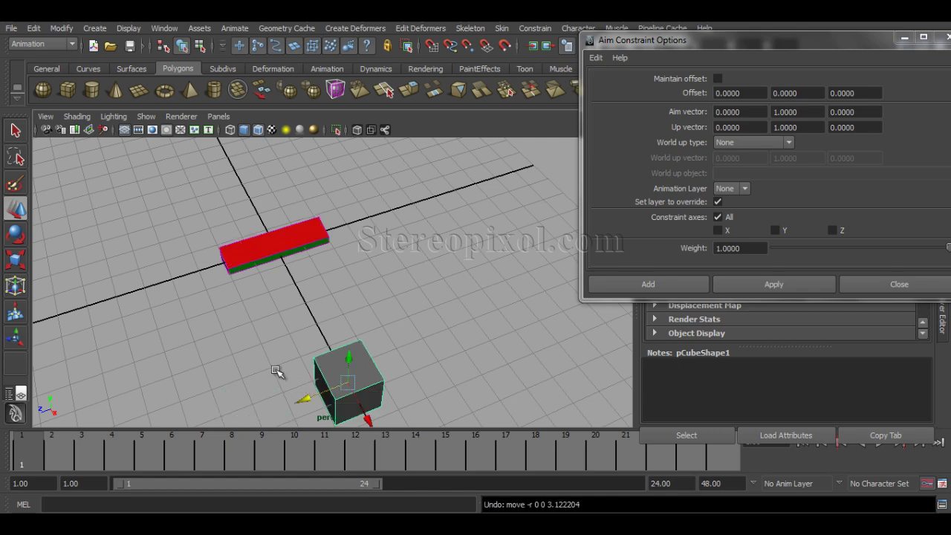
pyautogui.keyDown('alt'); pyautogui.moveTo(276, 371); pyautogui.dragTo(353, 309); pyautogui.keyUp('alt')
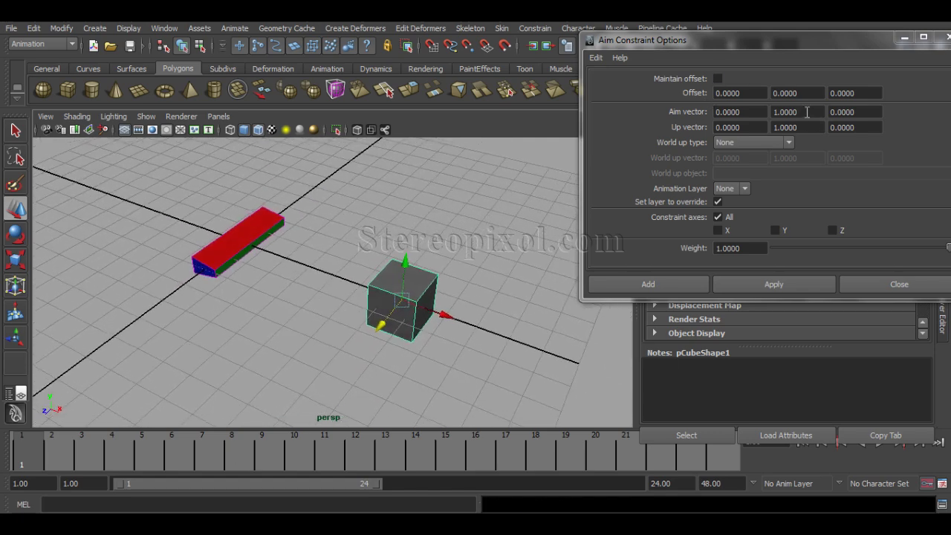
pyautogui.hotkey('ctrl', 'z')
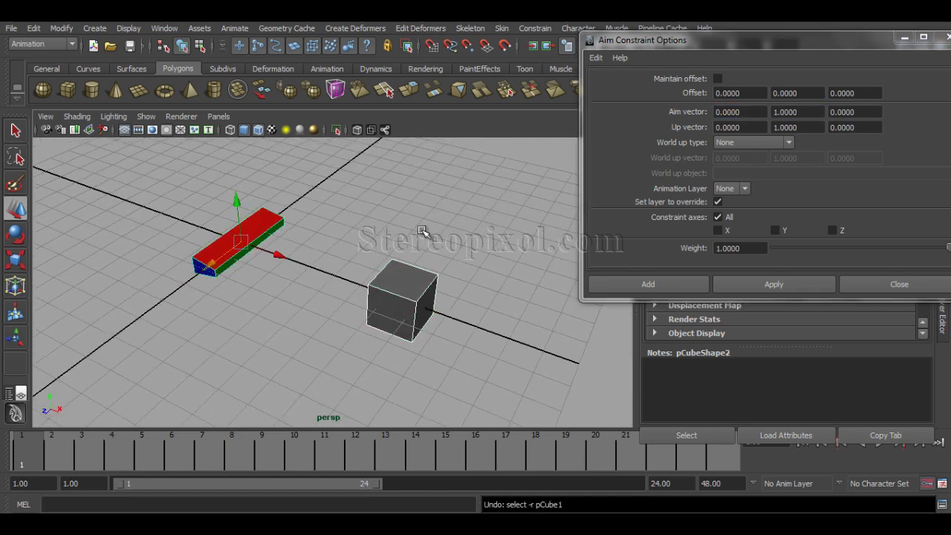
pyautogui.hotkey('ctrl', 'z')
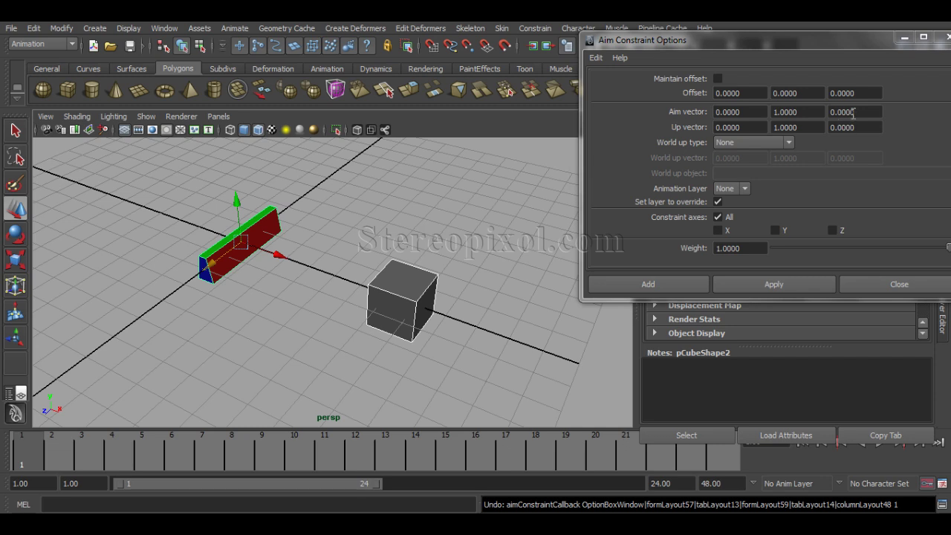
# - Set the aim vector to 0, 0, 1 and add the aim constraint
pyautogui.doubleClick(806, 112)
pyautogui.write('0')
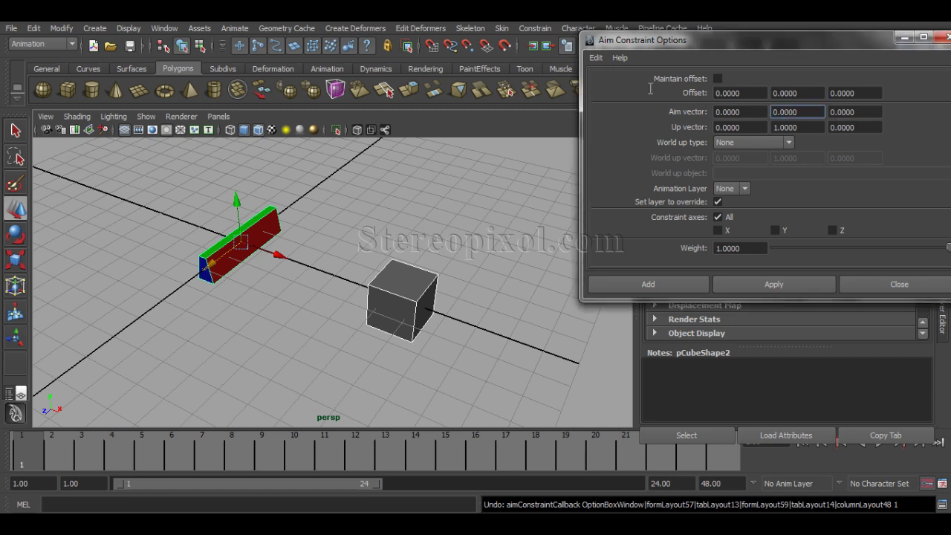
pyautogui.doubleClick(859, 112)
pyautogui.write('1')
pyautogui.press('Return')
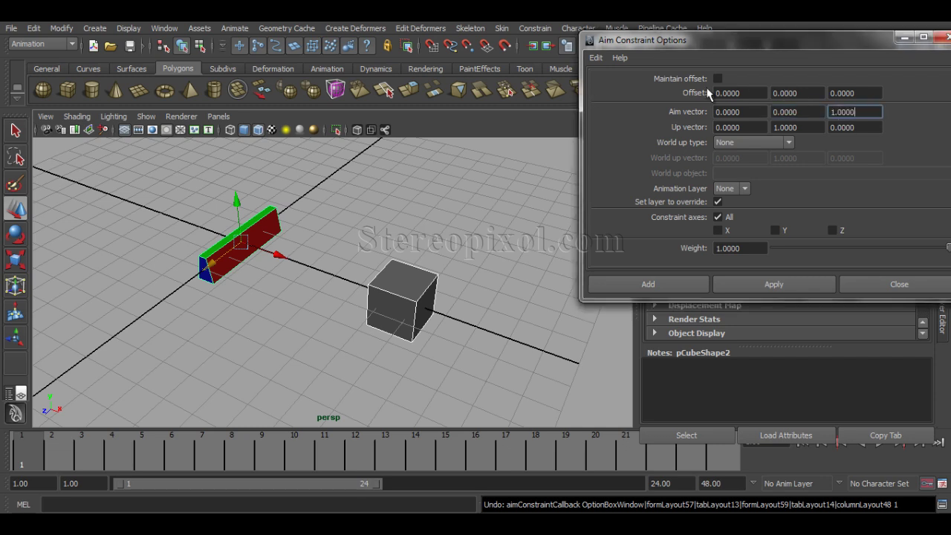
pyautogui.click(649, 286)
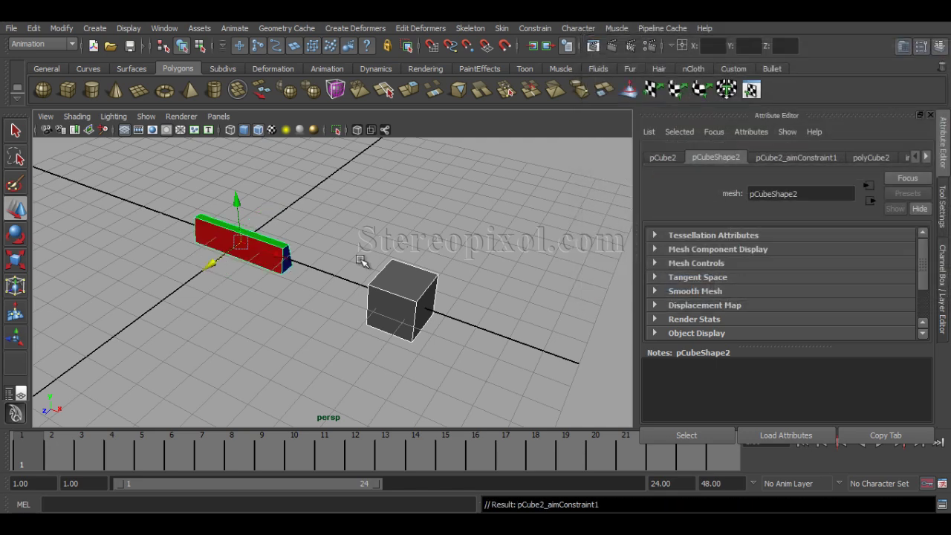
# - Orbit around the cube and bar to check the new aim, undoing back to the bar selection
pyautogui.keyDown('alt'); pyautogui.moveTo(357, 259); pyautogui.dragTo(299, 270); pyautogui.keyUp('alt')
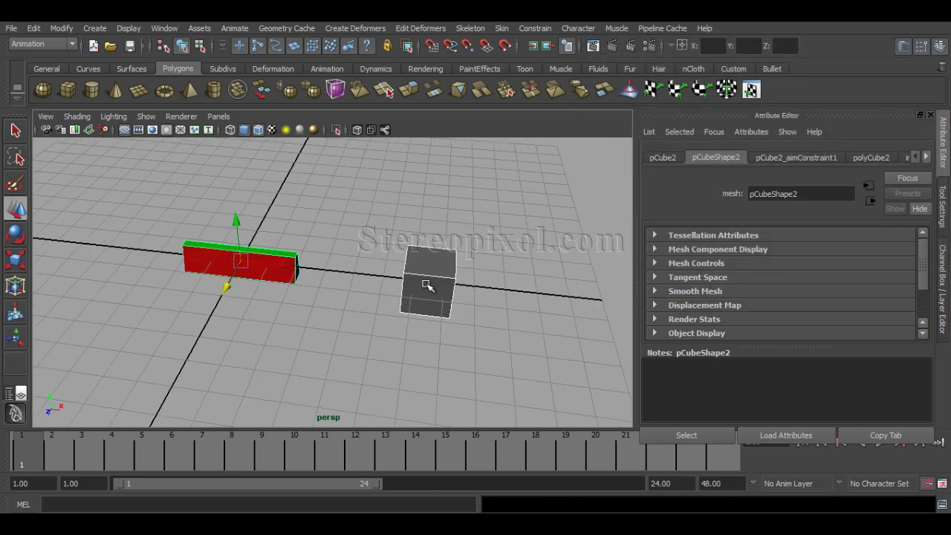
pyautogui.click(419, 307)
pyautogui.keyDown('alt'); pyautogui.moveTo(418, 306); pyautogui.dragTo(319, 365); pyautogui.keyUp('alt')
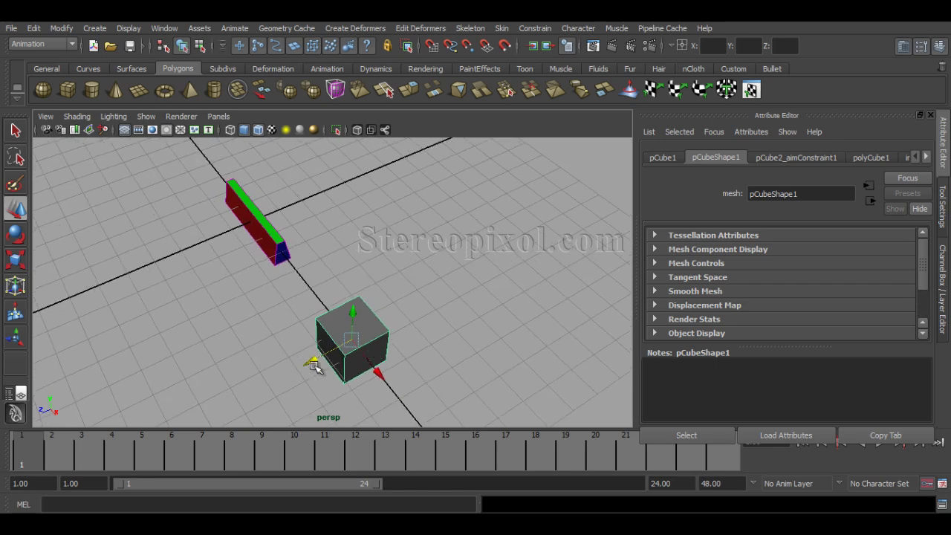
pyautogui.keyDown('alt'); pyautogui.moveTo(418, 344); pyautogui.dragTo(354, 351); pyautogui.keyUp('alt')
pyautogui.hotkey('ctrl', 'z')
pyautogui.hotkey('ctrl', 'z')
pyautogui.hotkey('ctrl', 'z')
pyautogui.hotkey('ctrl', 'z')
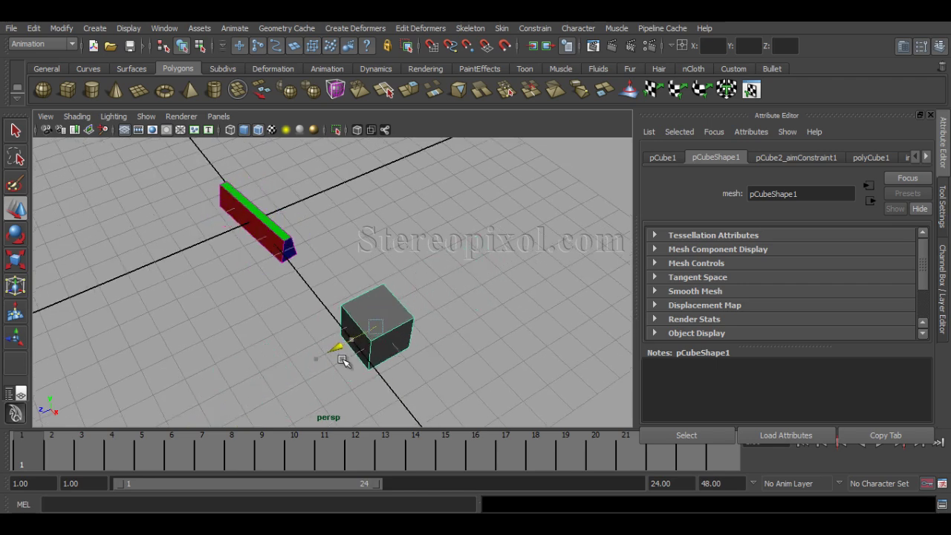
pyautogui.hotkey('shift', 'z')
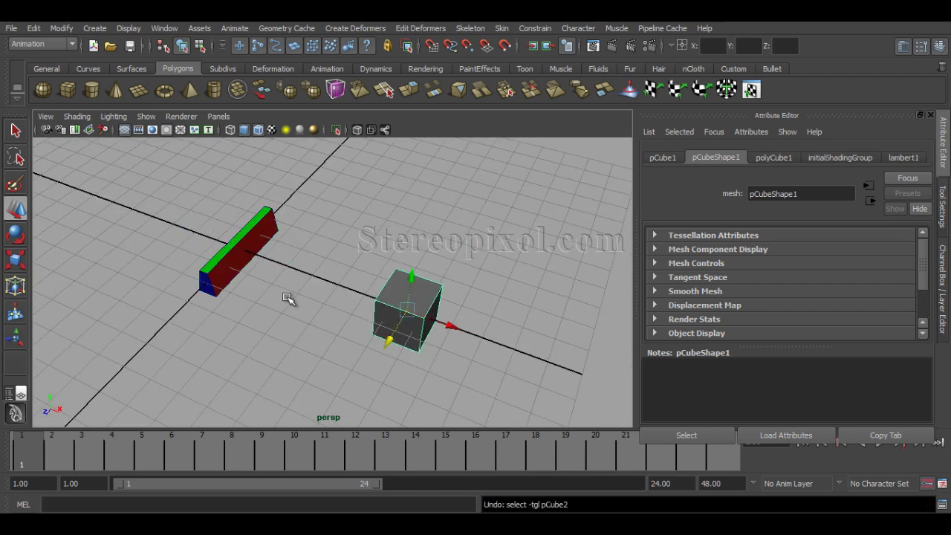
pyautogui.hotkey('ctrl', 'z')
pyautogui.keyDown('alt'); pyautogui.moveTo(280, 301); pyautogui.dragTo(305, 325); pyautogui.keyUp('alt')
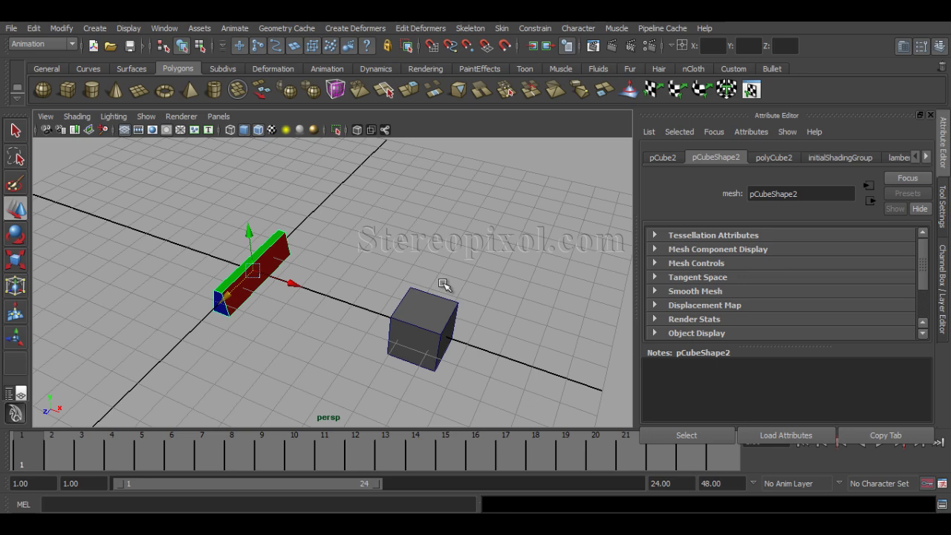
# - Reopen Constrain > Aim options and set world up type to Vector with up vector 0, 1, 0
pyautogui.click(535, 28)
pyautogui.click(631, 61)
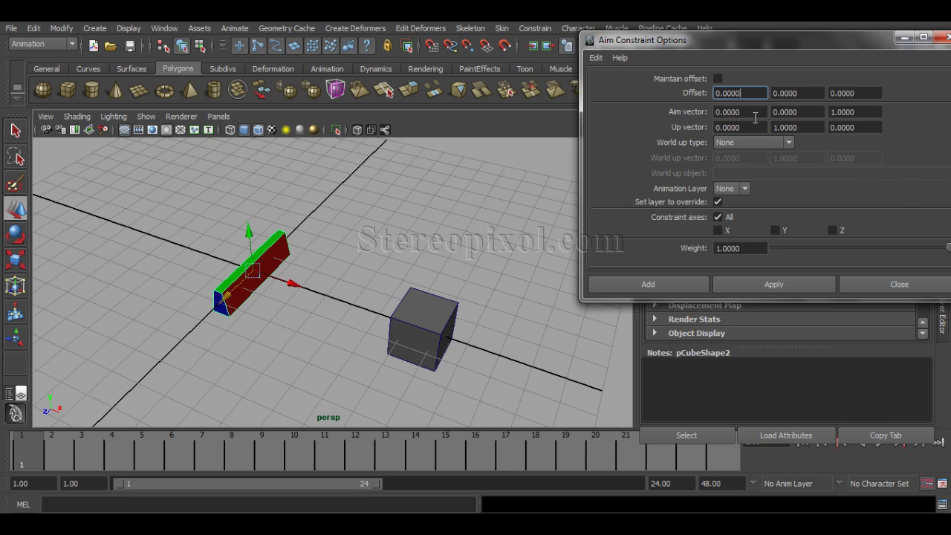
pyautogui.doubleClick(800, 131)
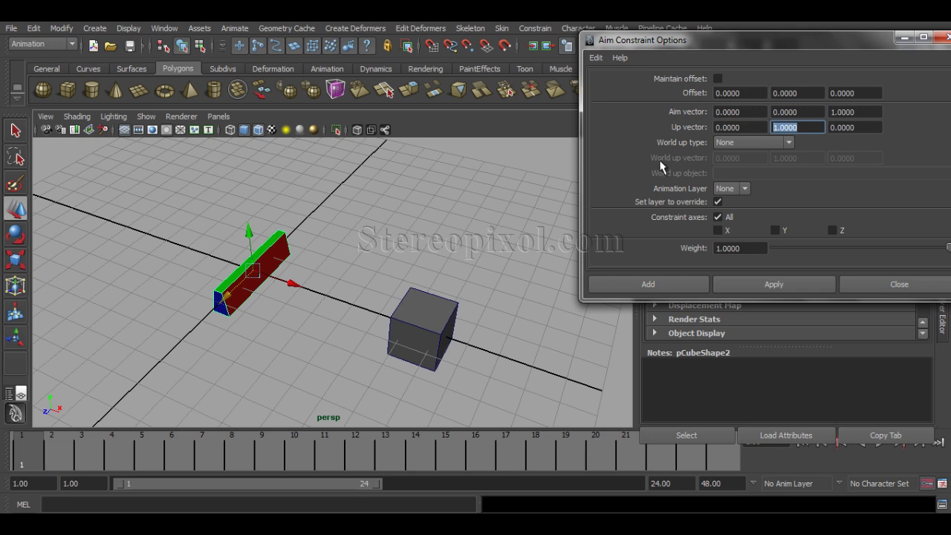
pyautogui.click(734, 144)
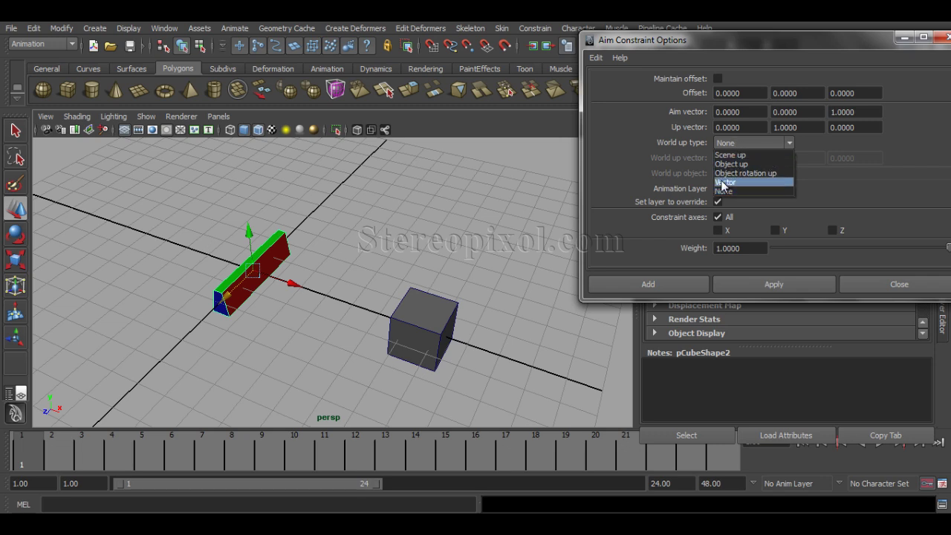
pyautogui.click(722, 184)
pyautogui.click(751, 148)
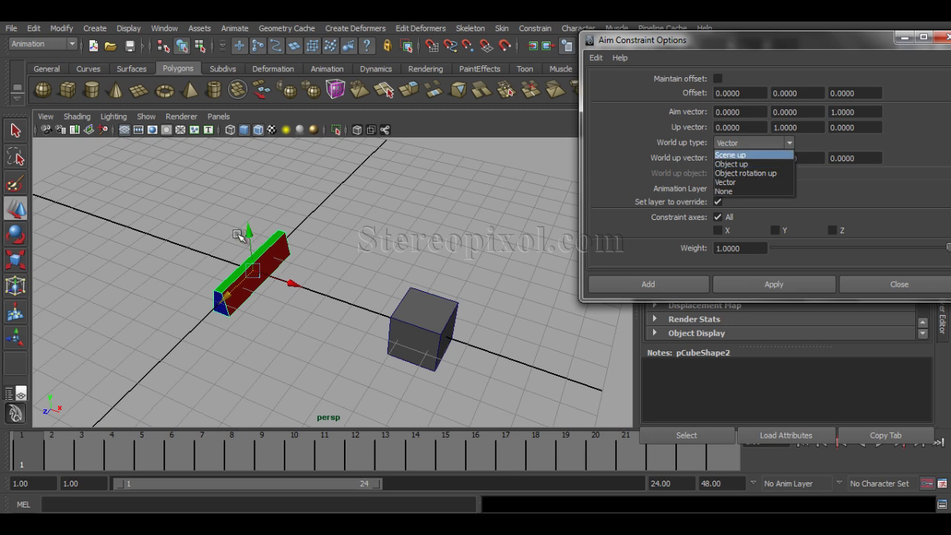
pyautogui.click(746, 183)
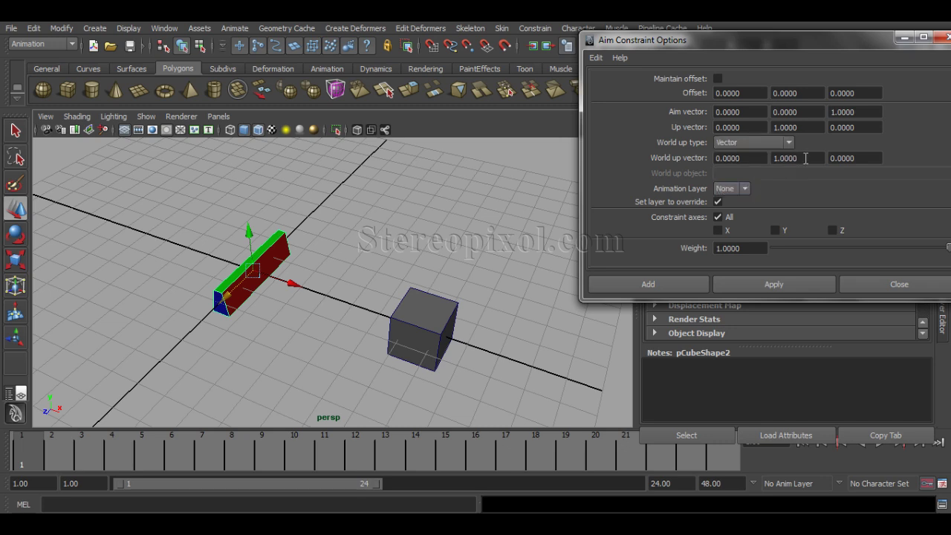
pyautogui.click(759, 142)
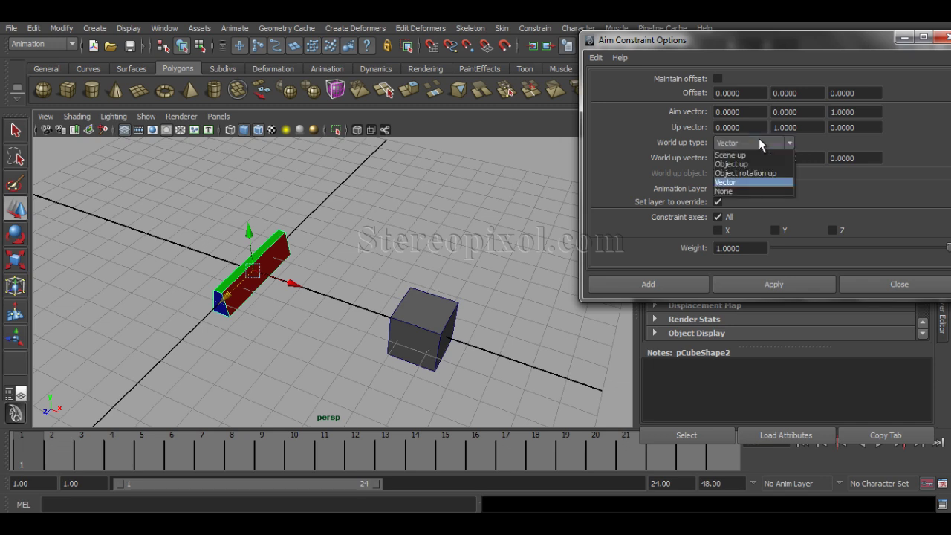
pyautogui.click(754, 181)
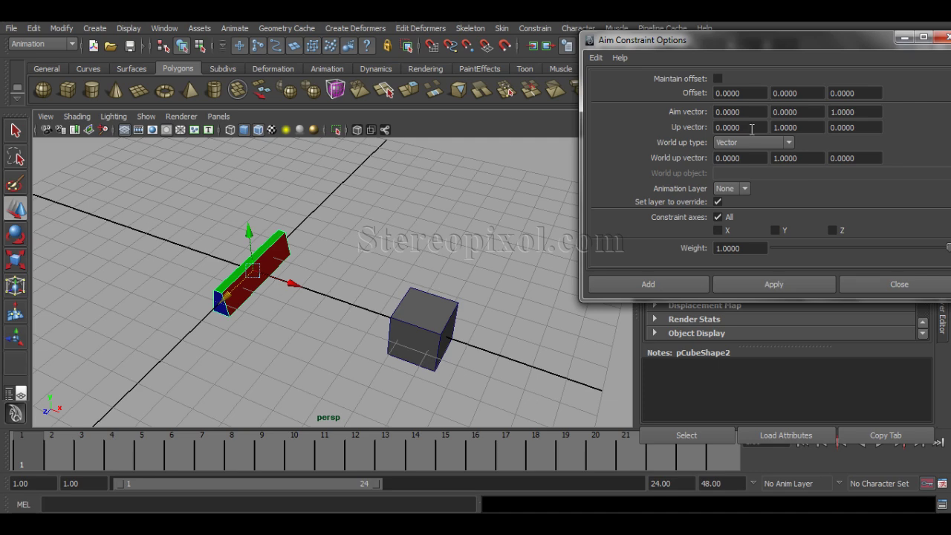
pyautogui.keyDown('alt'); pyautogui.moveTo(297, 278); pyautogui.dragTo(344, 303); pyautogui.keyUp('alt')
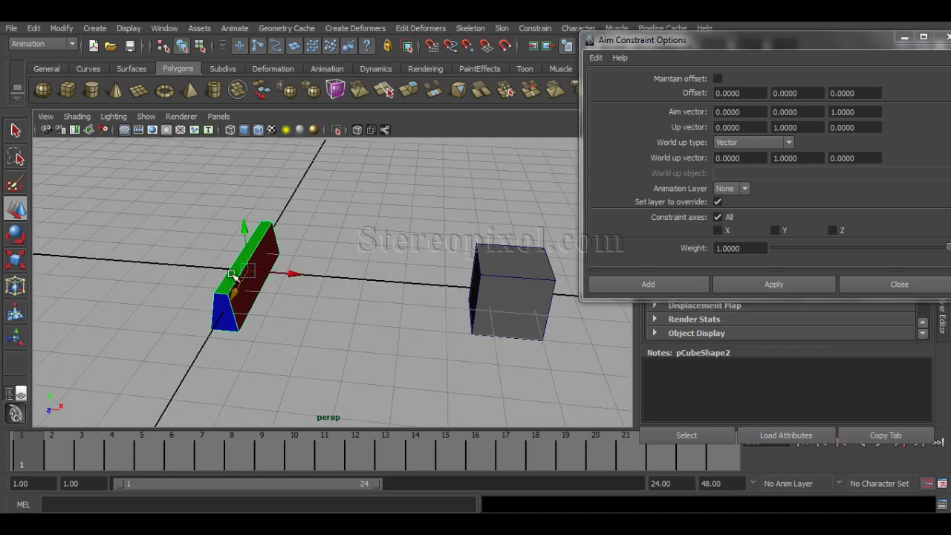
# - Set the aim vector to 0, 1, 0 in the Aim Constraint Options
pyautogui.click(810, 116)
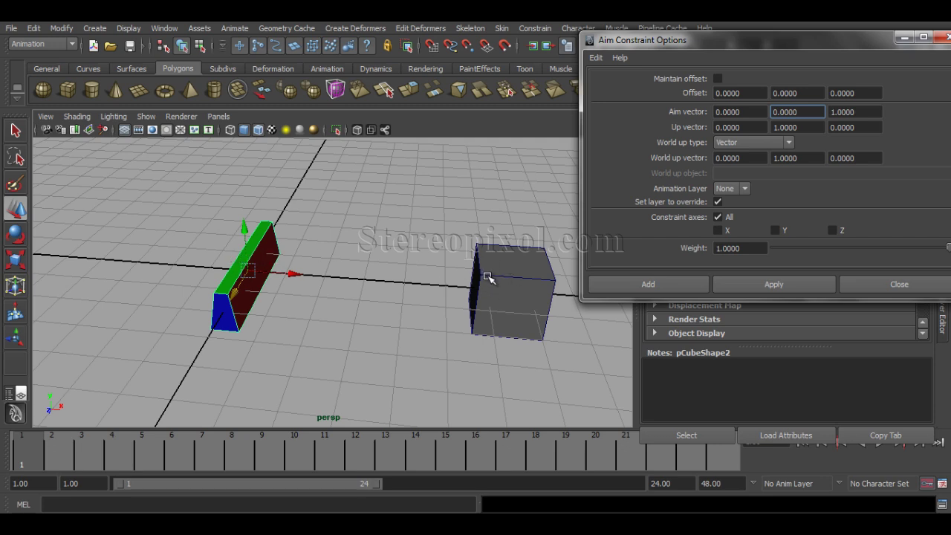
pyautogui.moveTo(800, 121); pyautogui.dragTo(687, 115)
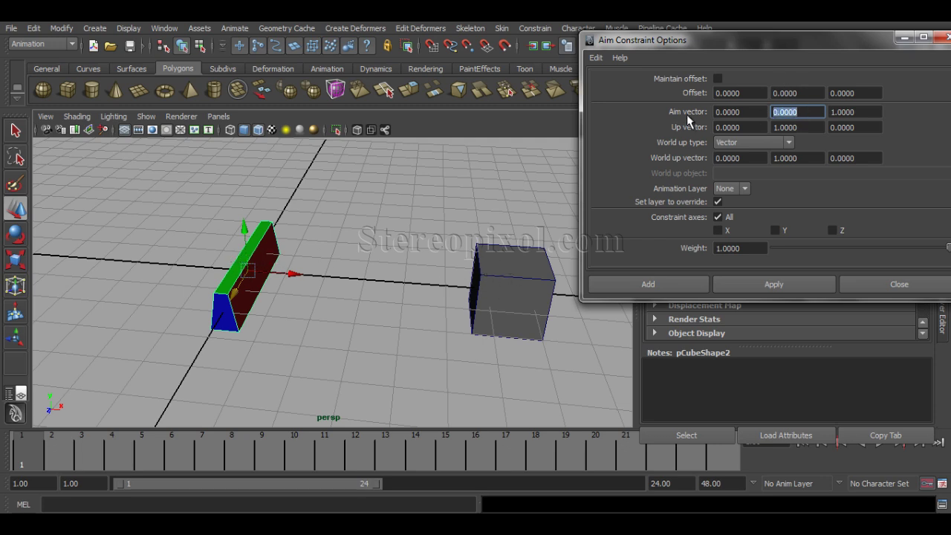
pyautogui.write('1.0000')
pyautogui.press('Tab')
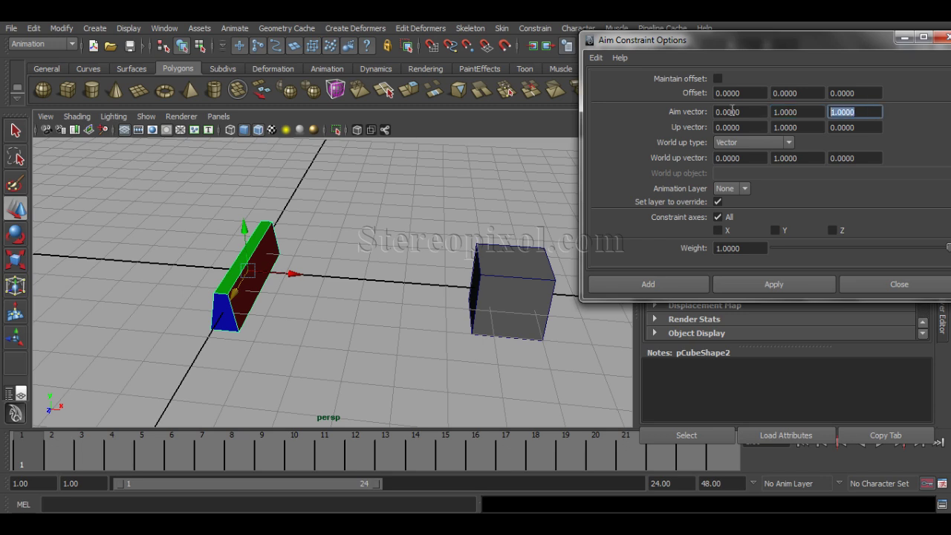
pyautogui.write('0')
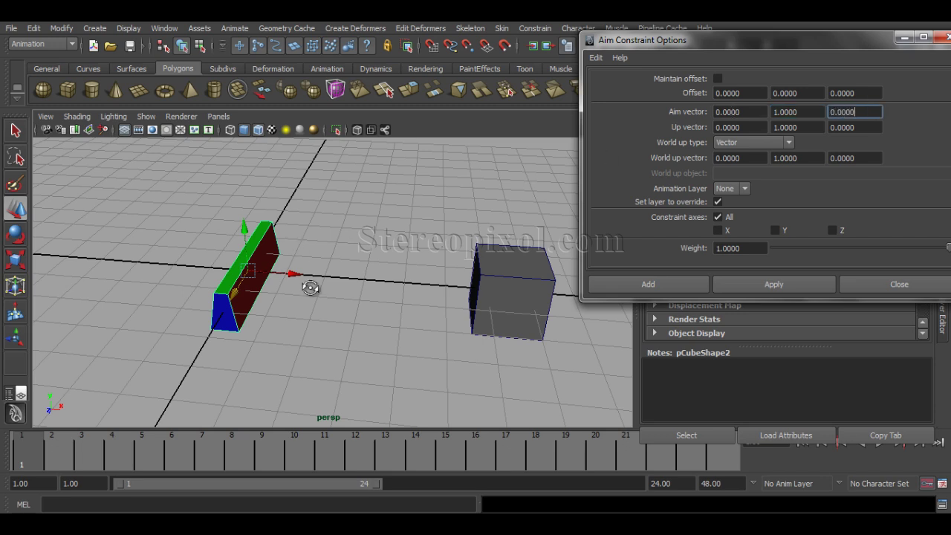
# - Rotate the beam to turn its red face up, then undo the rotations so it lies flat
pyautogui.keyDown('alt'); pyautogui.moveTo(312, 285); pyautogui.dragTo(297, 295); pyautogui.keyUp('alt')
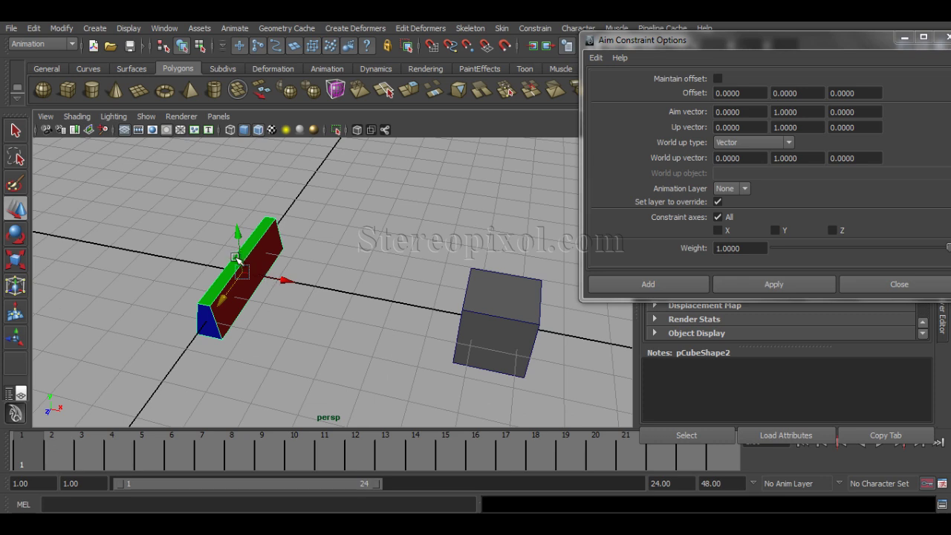
pyautogui.press('e')
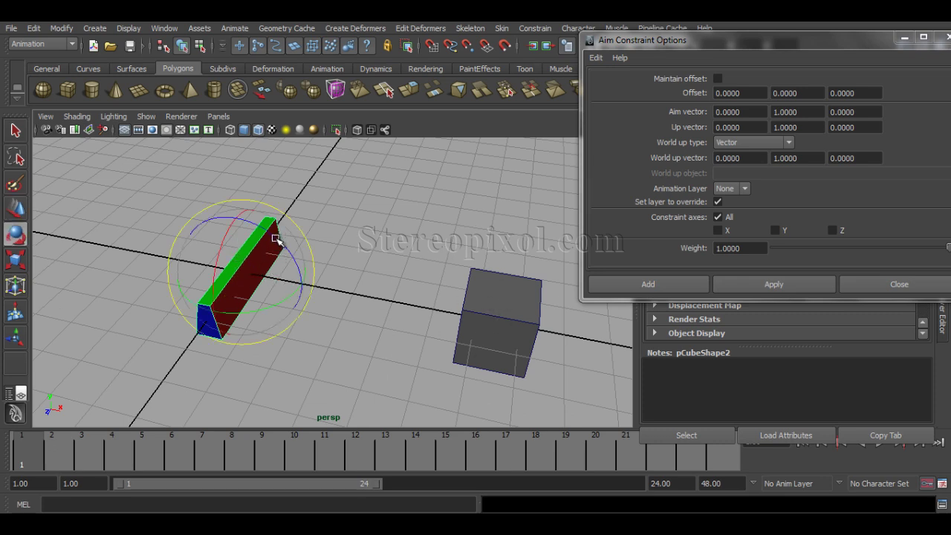
pyautogui.moveTo(275, 234)
pyautogui.mouseDown()
pyautogui.moveTo(319, 282)
pyautogui.moveTo(334, 340)
pyautogui.moveTo(335, 370)
pyautogui.moveTo(322, 384)
pyautogui.mouseUp()
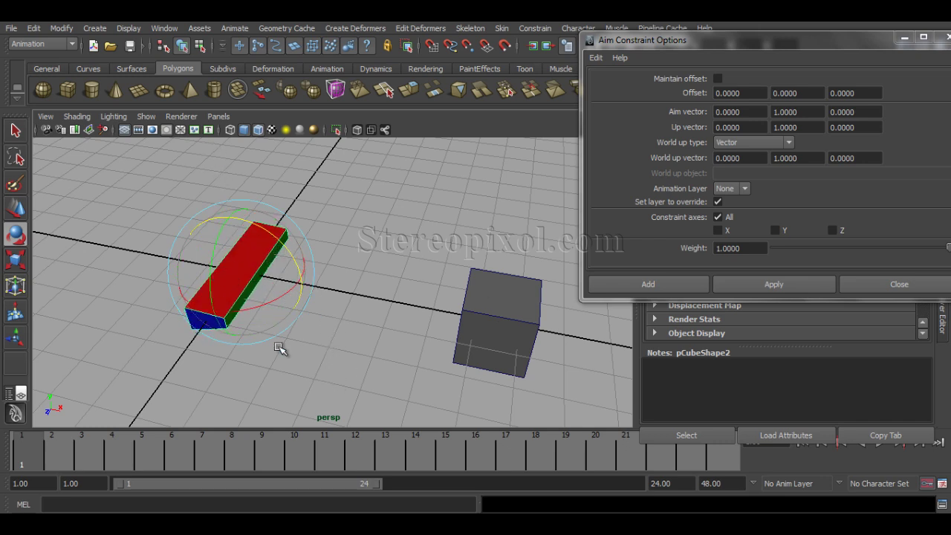
pyautogui.hotkey('ctrl', 'z')
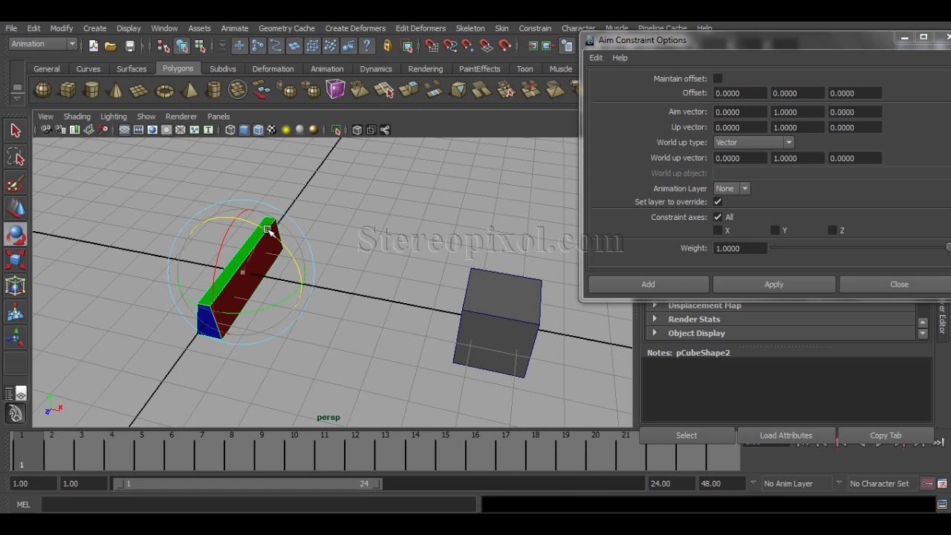
pyautogui.moveTo(267, 230)
pyautogui.mouseDown()
pyautogui.moveTo(292, 270)
pyautogui.moveTo(235, 267)
pyautogui.moveTo(254, 195)
pyautogui.moveTo(232, 254)
pyautogui.moveTo(275, 234)
pyautogui.moveTo(267, 238)
pyautogui.mouseUp()
pyautogui.keyDown('alt'); pyautogui.moveTo(287, 314); pyautogui.dragTo(266, 316); pyautogui.keyUp('alt')
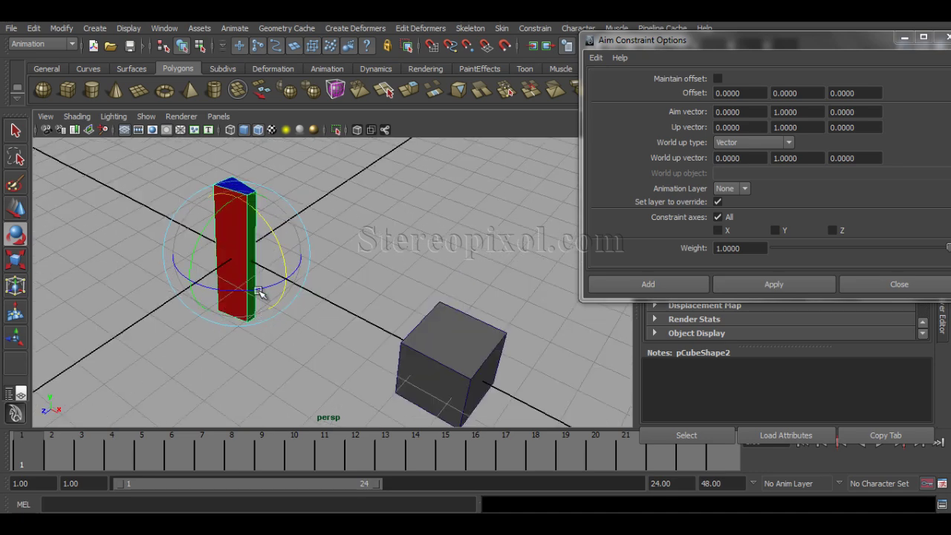
pyautogui.keyDown('alt'); pyautogui.moveTo(250, 282); pyautogui.dragTo(318, 312); pyautogui.keyUp('alt')
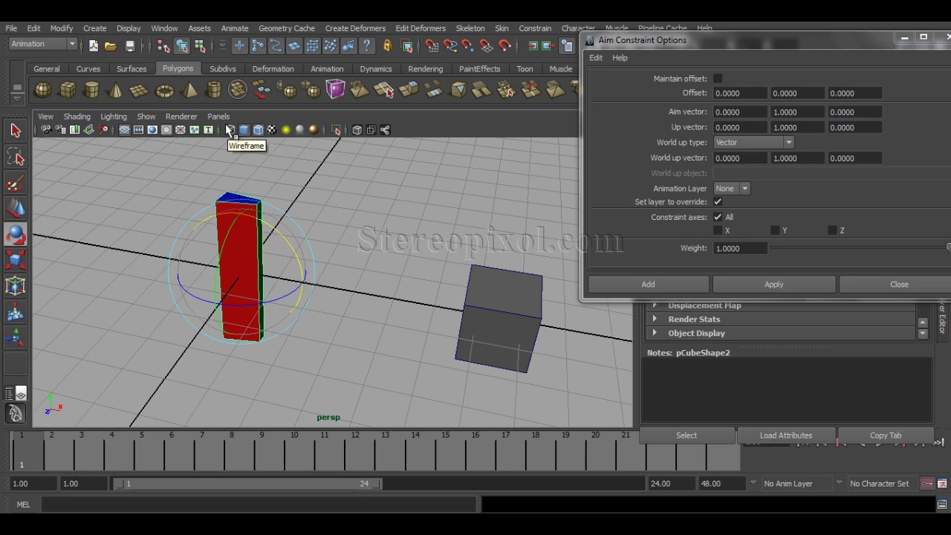
pyautogui.hotkey('ctrl', 'z')
pyautogui.hotkey('ctrl', 'z')
pyautogui.hotkey('ctrl', 'z')
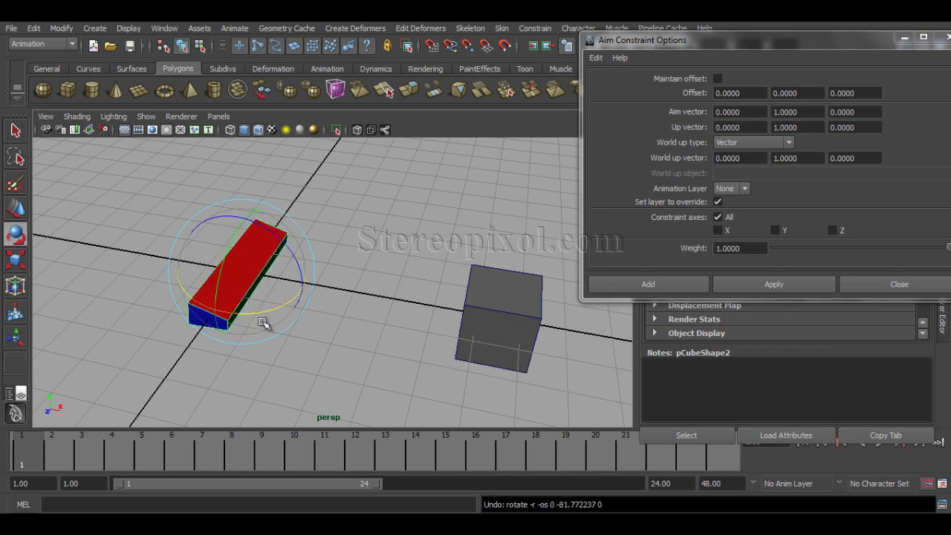
pyautogui.keyDown('alt'); pyautogui.moveTo(264, 323); pyautogui.dragTo(285, 323); pyautogui.keyUp('alt')
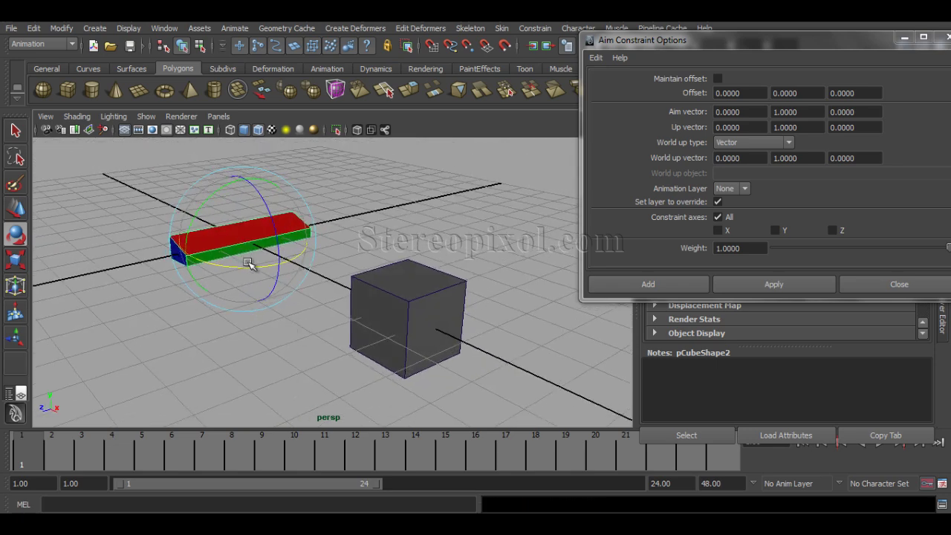
pyautogui.keyDown('alt'); pyautogui.moveTo(250, 263); pyautogui.dragTo(334, 299); pyautogui.keyUp('alt')
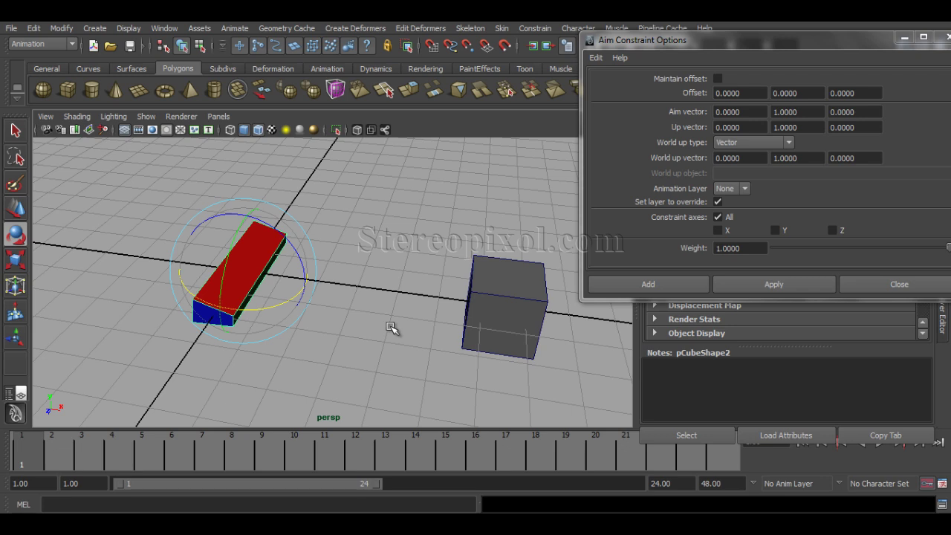
pyautogui.hotkey('ctrl', 'z')
pyautogui.hotkey('ctrl', 'z')
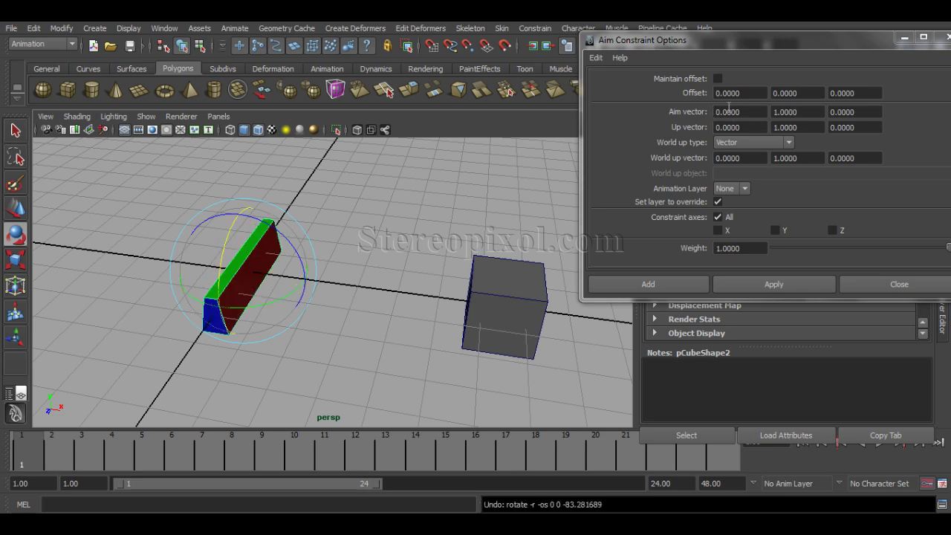
# - Set the aim constraint's up vector to 1, 0, 0
pyautogui.click(798, 112)
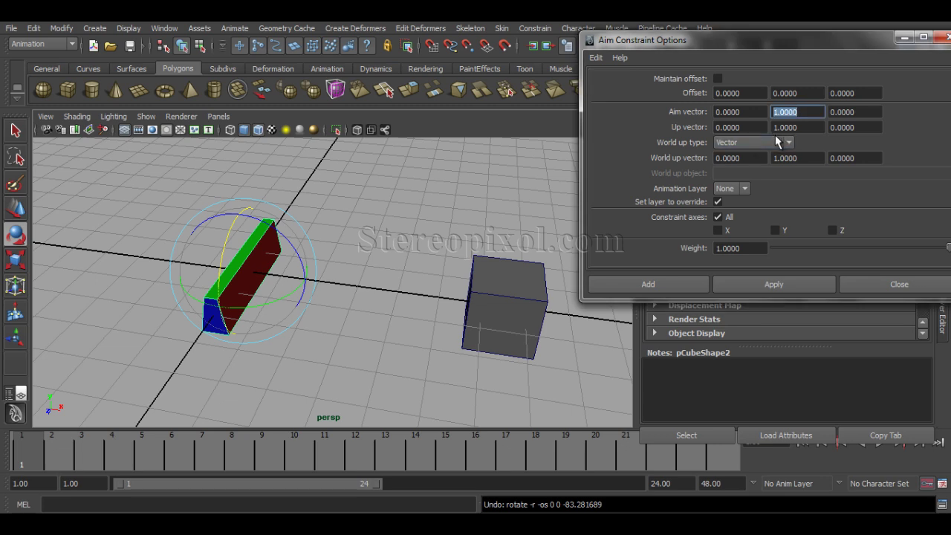
pyautogui.click(807, 127)
pyautogui.write('0')
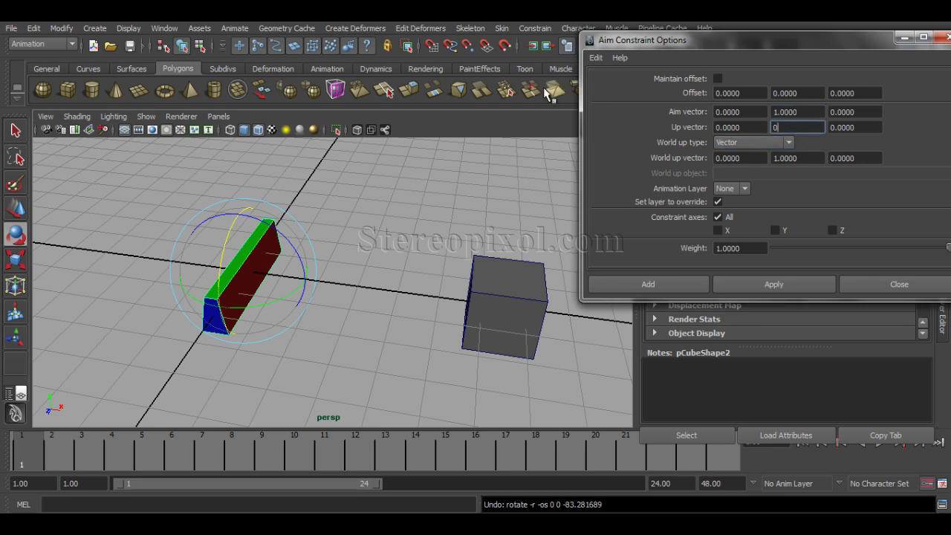
pyautogui.press('Return')
pyautogui.hotkey('shift', 'Tab')
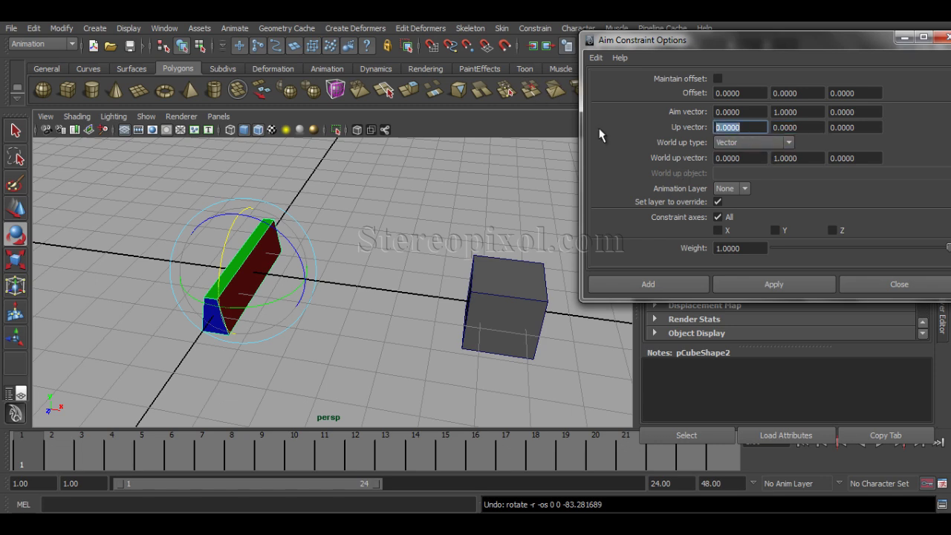
pyautogui.write('1')
pyautogui.press('Return')
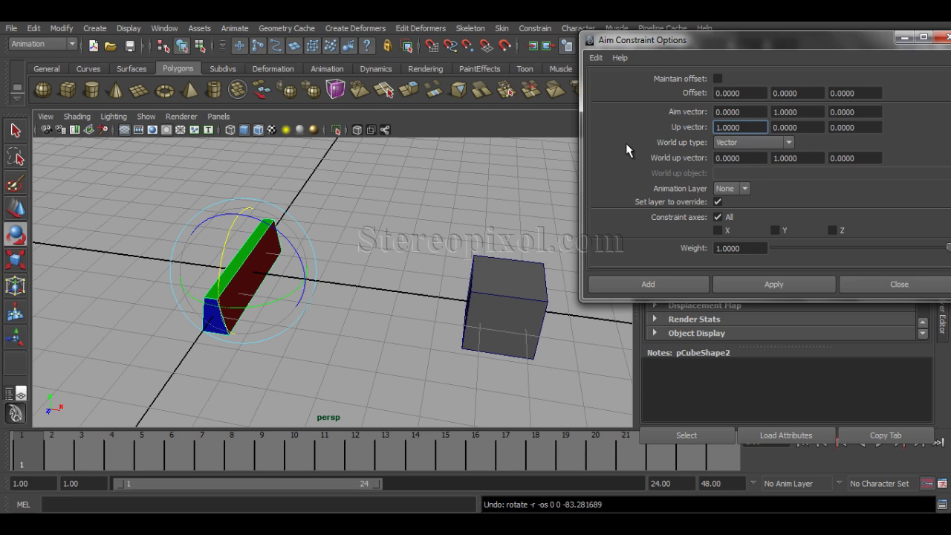
# - Apply the aim constraint with the cube selected first and the beam second, then undo it
pyautogui.click(796, 287)
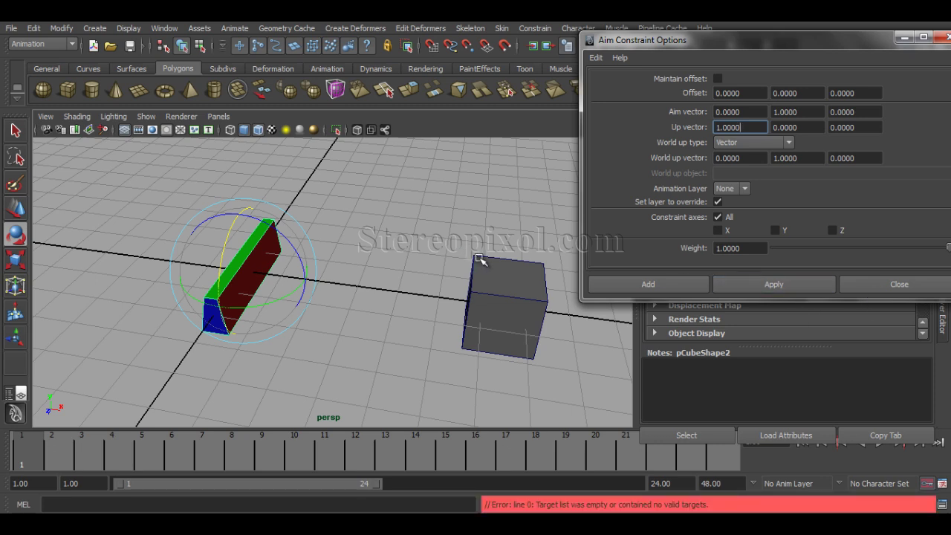
pyautogui.click(522, 303)
pyautogui.keyDown('shift'); pyautogui.click(239, 312); pyautogui.keyUp('shift')
pyautogui.click(773, 286)
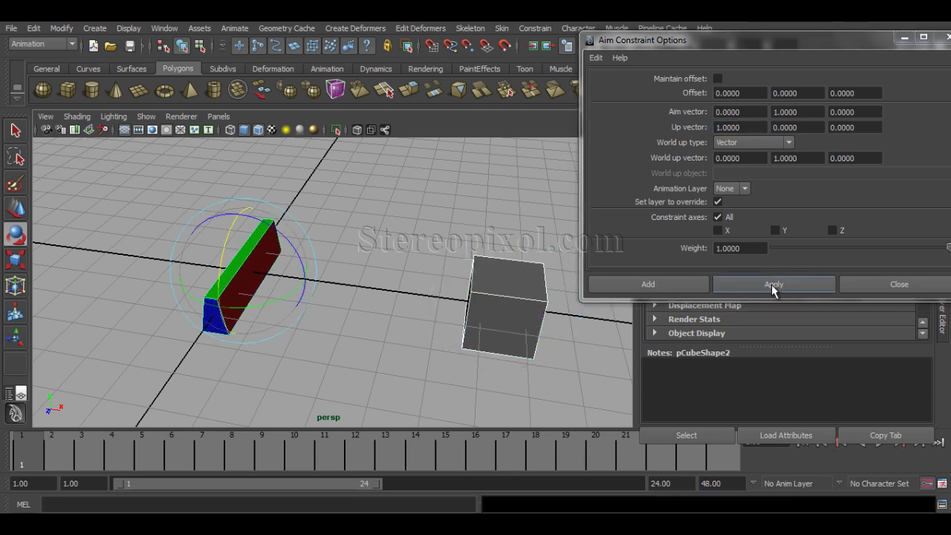
pyautogui.doubleClick(744, 128)
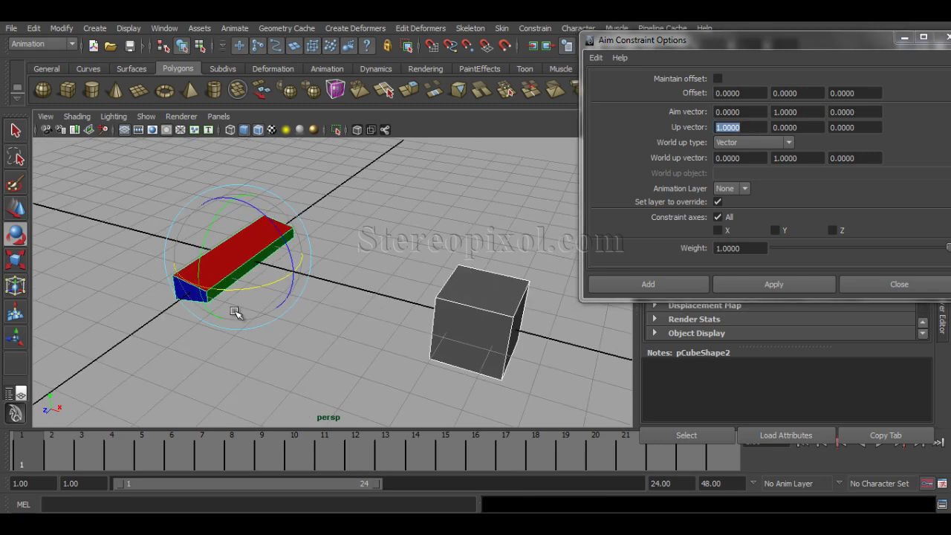
pyautogui.press('Return')
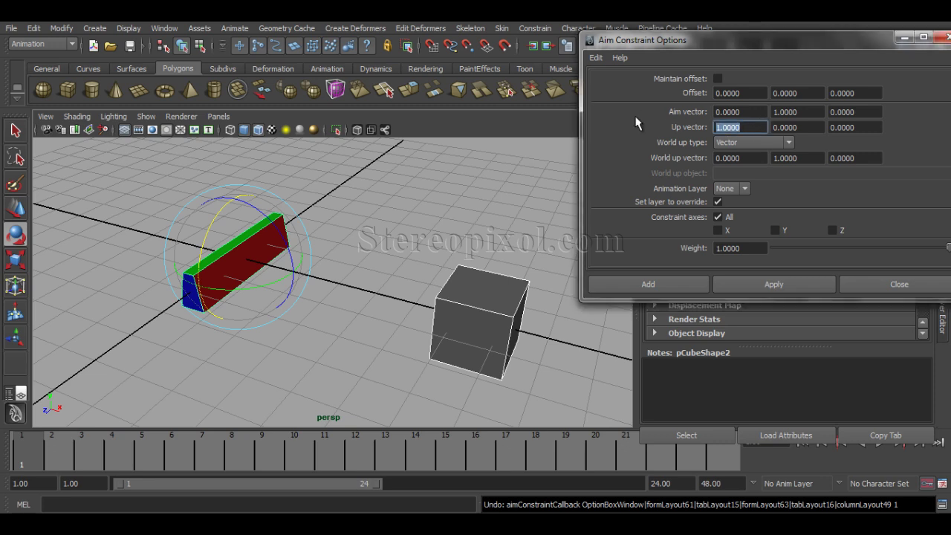
# - Set the up vector to 0, 0, 1, trying and undoing a test rotation of the beam
pyautogui.write('0.0000')
pyautogui.press('Tab')
pyautogui.press('Tab')
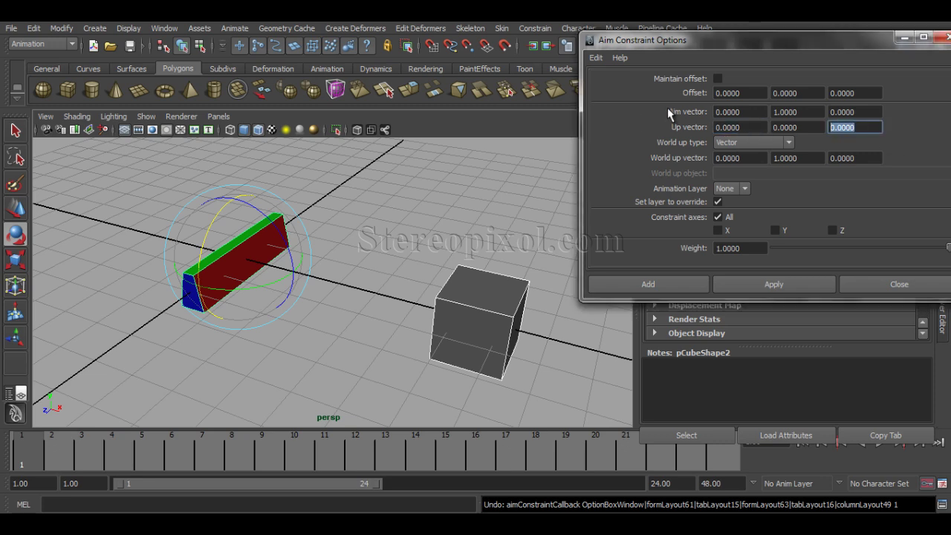
pyautogui.write('1.0000')
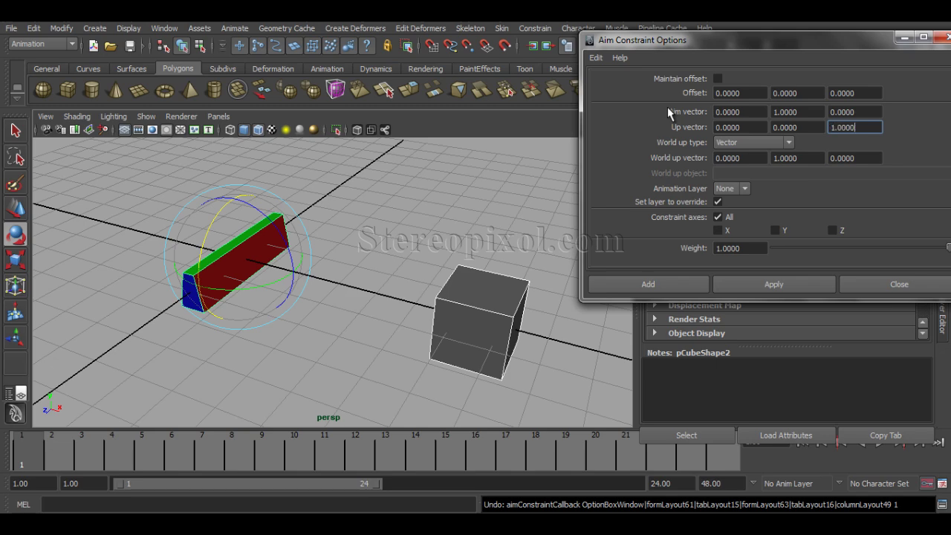
pyautogui.keyDown('alt'); pyautogui.moveTo(331, 285); pyautogui.dragTo(347, 285); pyautogui.keyUp('alt')
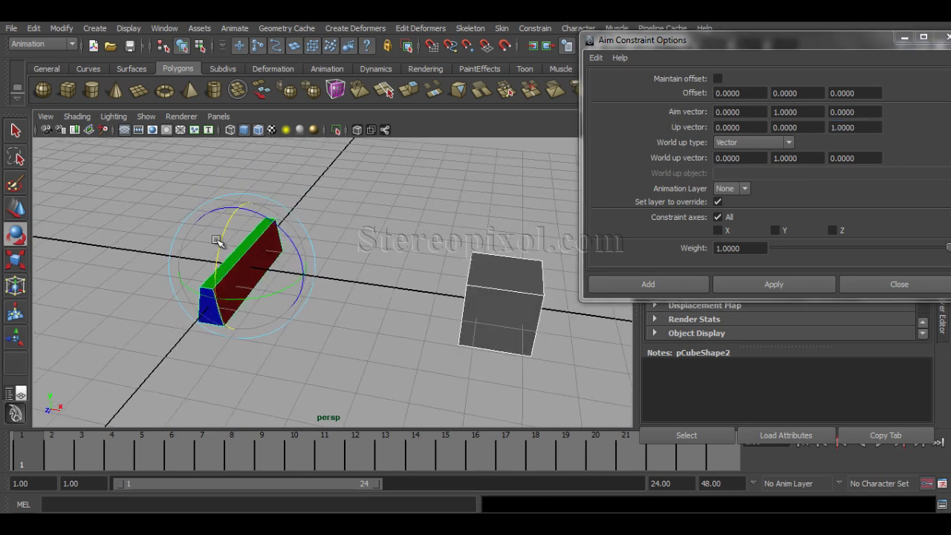
pyautogui.click(802, 111)
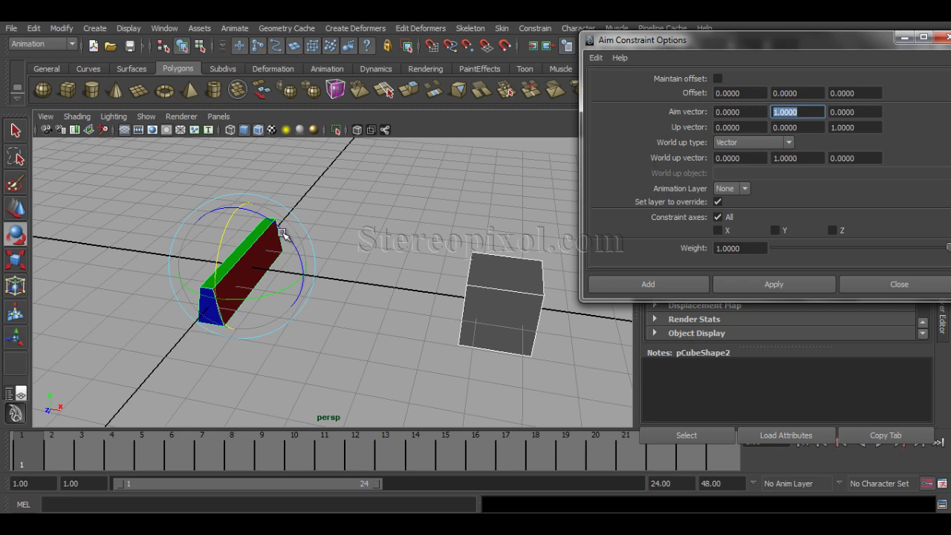
pyautogui.moveTo(288, 236); pyautogui.dragTo(306, 275)
pyautogui.hotkey('ctrl', 'z')
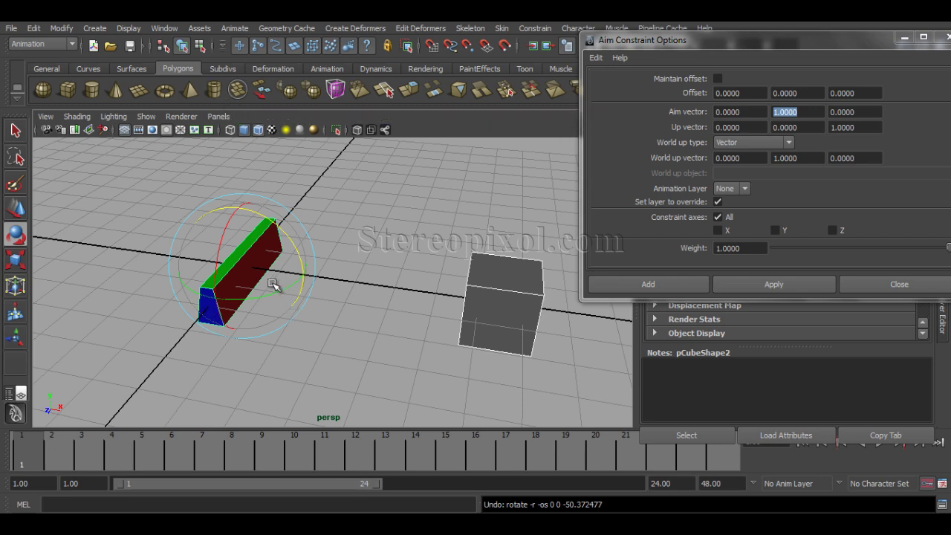
# - Apply the aim constraint with the new up vector and select the cube with the Move tool
pyautogui.click(752, 284)
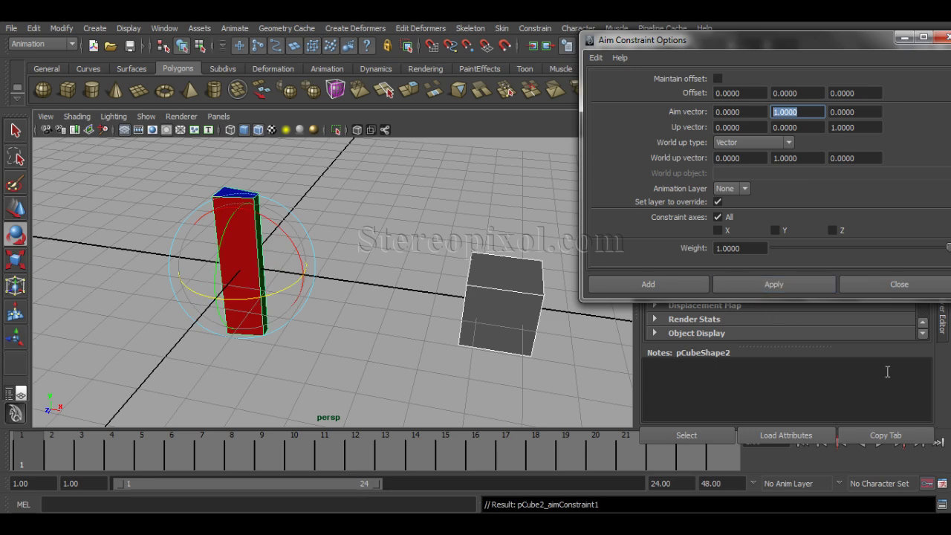
pyautogui.keyDown('alt'); pyautogui.moveTo(488, 303); pyautogui.dragTo(382, 303); pyautogui.keyUp('alt')
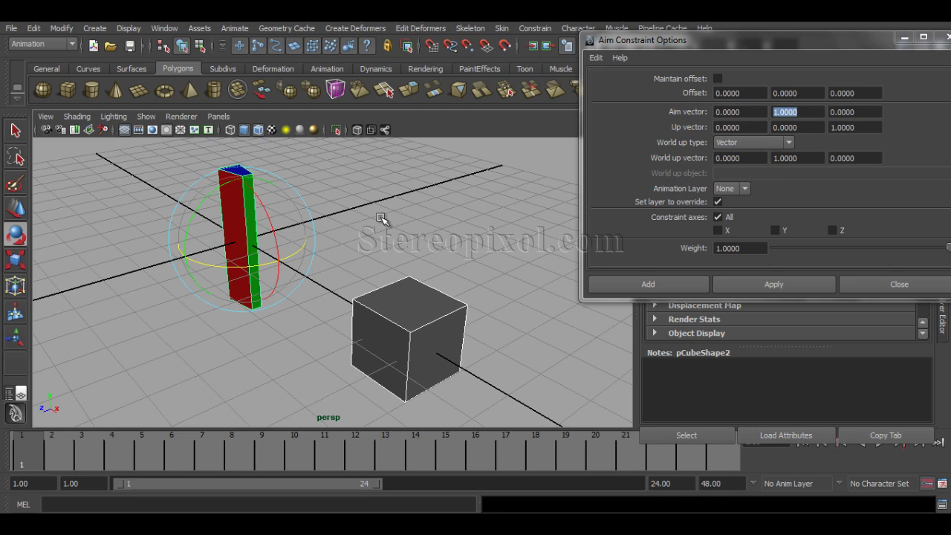
pyautogui.click(391, 323)
pyautogui.keyDown('alt'); pyautogui.moveTo(390, 323); pyautogui.dragTo(429, 320); pyautogui.keyUp('alt')
pyautogui.press('w')
pyautogui.hotkey('ctrl', 'z')
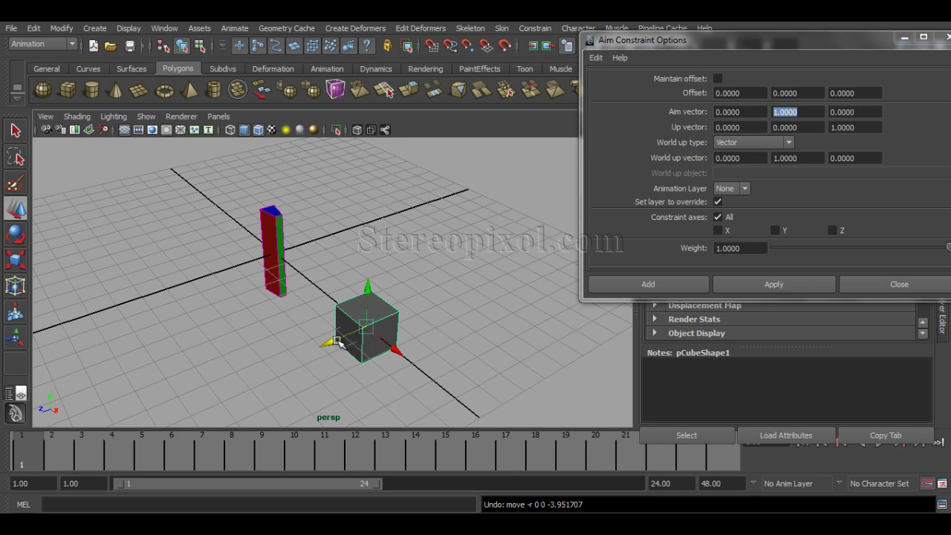
# - Move the cube left, up and along X, undoing each test, then reposition the options window
pyautogui.moveTo(349, 345); pyautogui.dragTo(134, 396)
pyautogui.hotkey('ctrl', 'z')
pyautogui.hotkey('ctrl', 'z')
pyautogui.hotkey('ctrl', 'z')
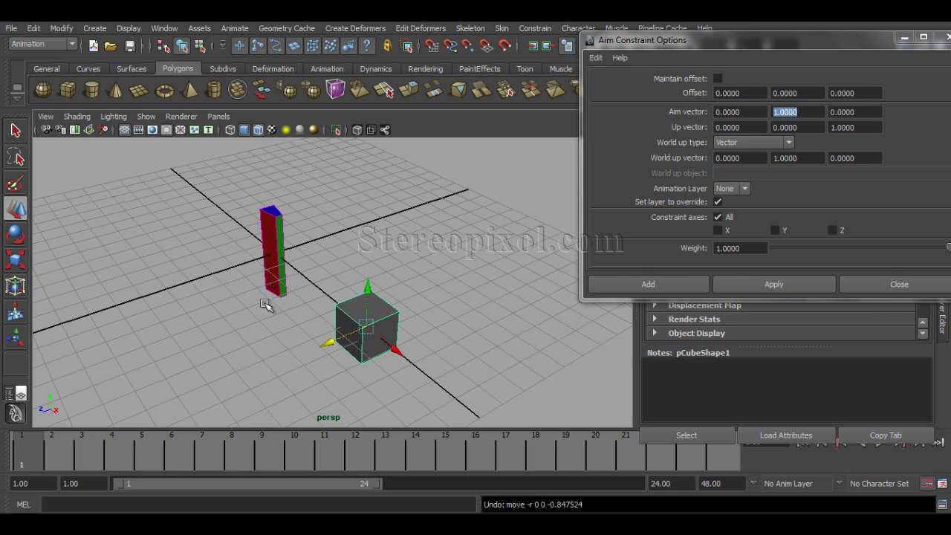
pyautogui.keyDown('alt'); pyautogui.moveTo(268, 301); pyautogui.dragTo(355, 276); pyautogui.keyUp('alt')
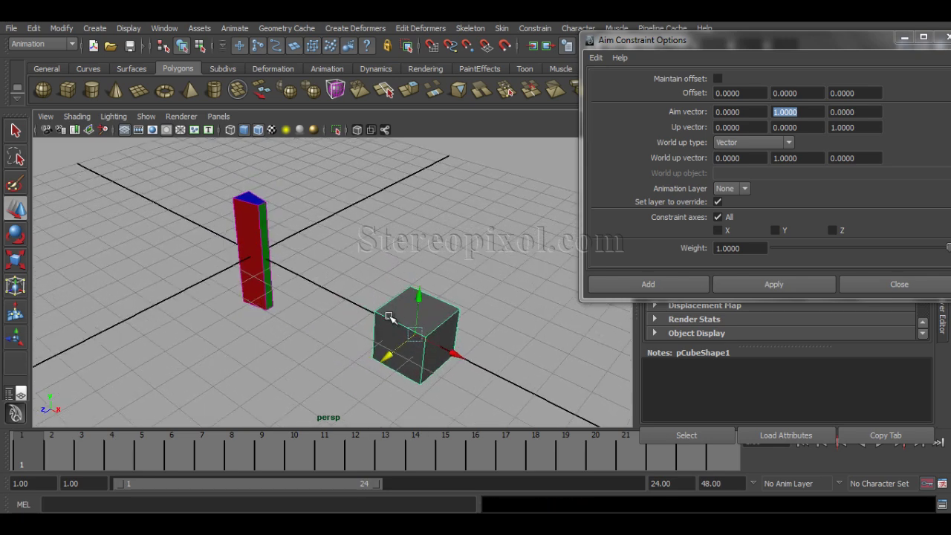
pyautogui.keyDown('alt'); pyautogui.moveTo(390, 327); pyautogui.dragTo(350, 186); pyautogui.keyUp('alt')
pyautogui.hotkey('ctrl', 'z')
pyautogui.moveTo(368, 381); pyautogui.dragTo(428, 408)
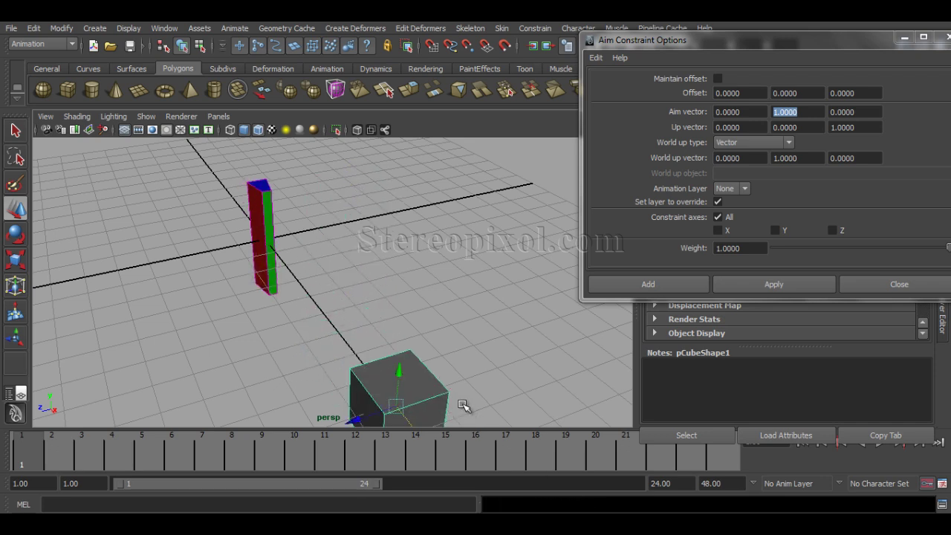
pyautogui.hotkey('ctrl', 'z')
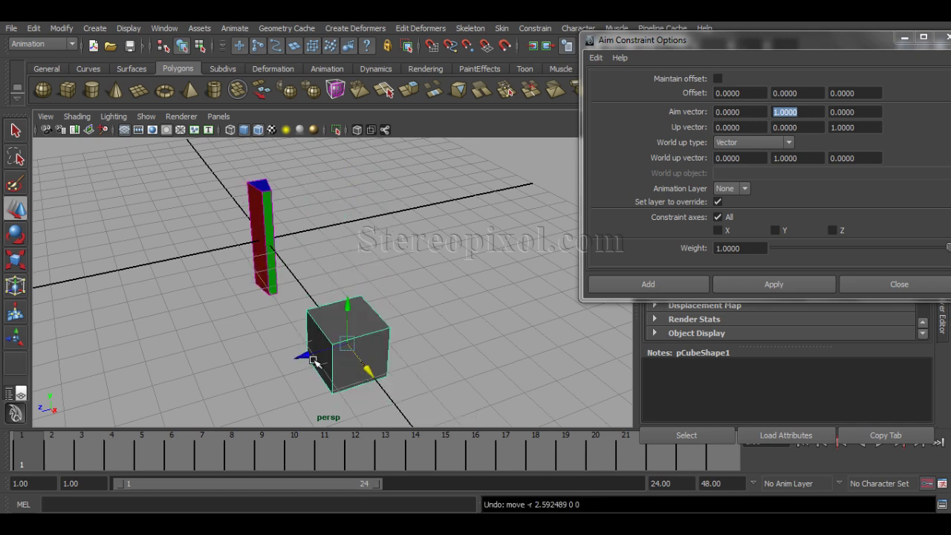
pyautogui.keyDown('alt'); pyautogui.moveTo(313, 360); pyautogui.dragTo(309, 304); pyautogui.keyUp('alt')
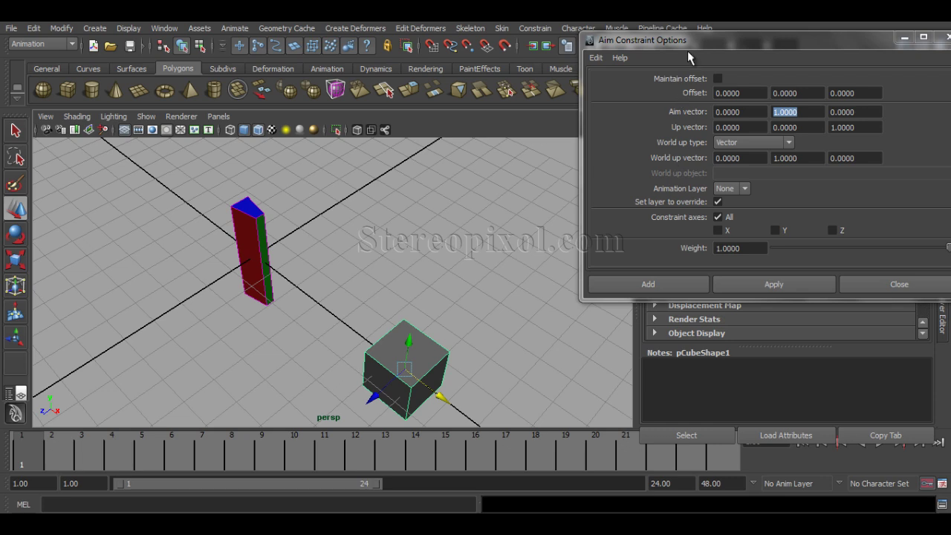
pyautogui.moveTo(685, 46); pyautogui.dragTo(619, 49)
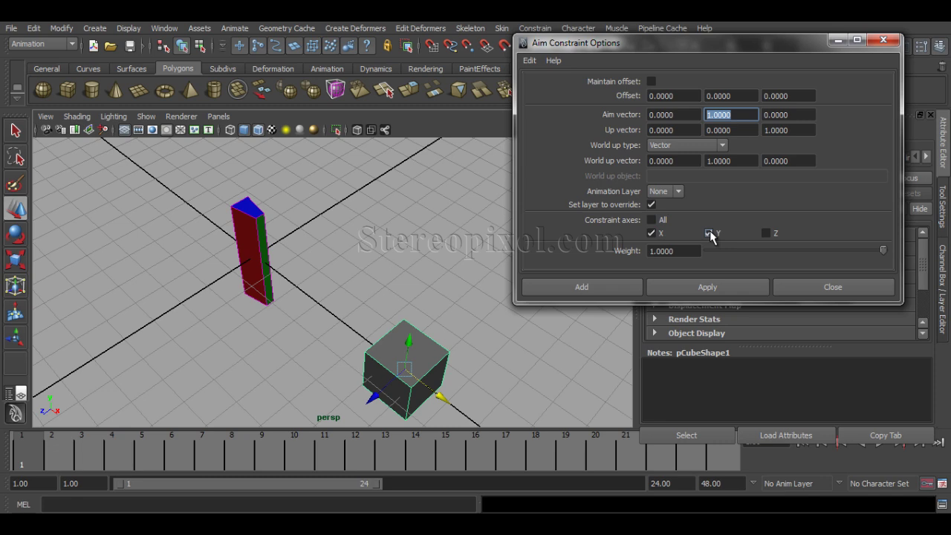
pyautogui.click(650, 220)
pyautogui.click(691, 251)
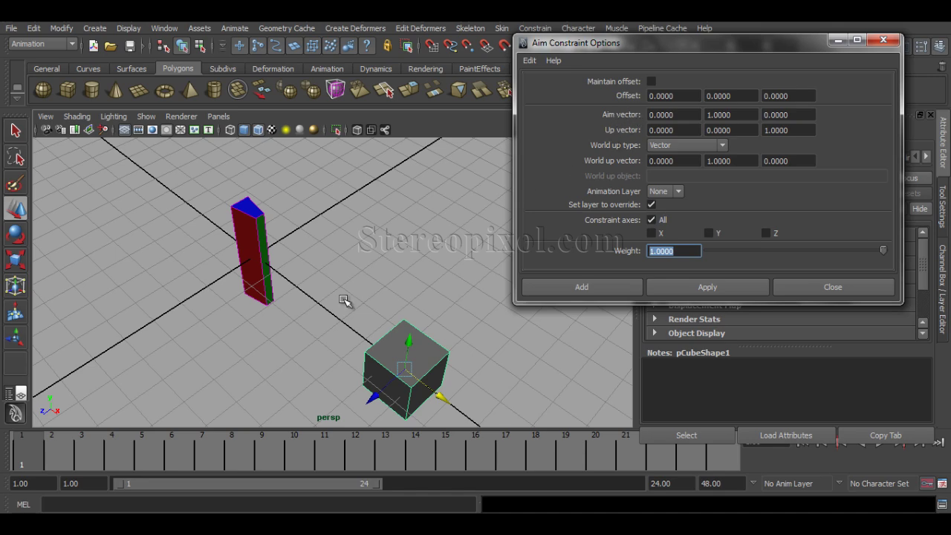
pyautogui.keyDown('alt'); pyautogui.moveTo(344, 293); pyautogui.dragTo(316, 290); pyautogui.keyUp('alt')
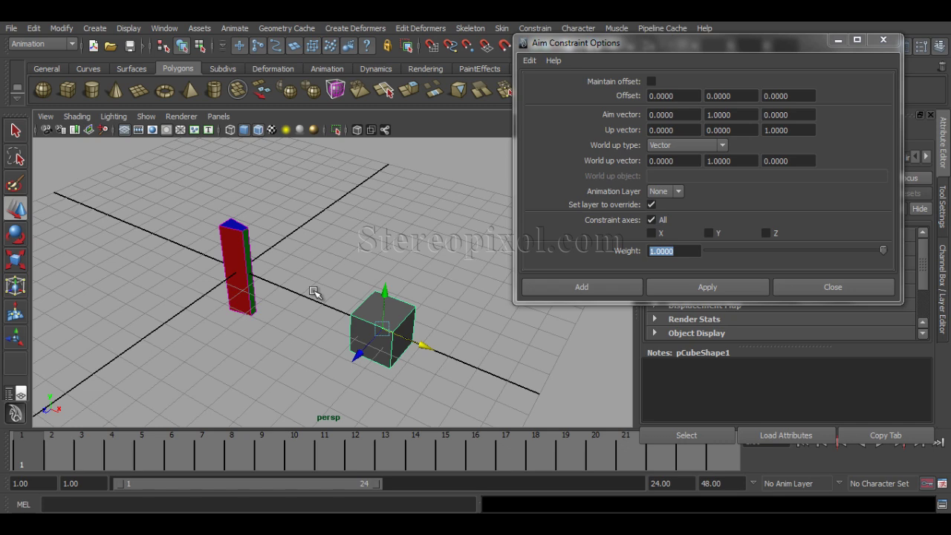